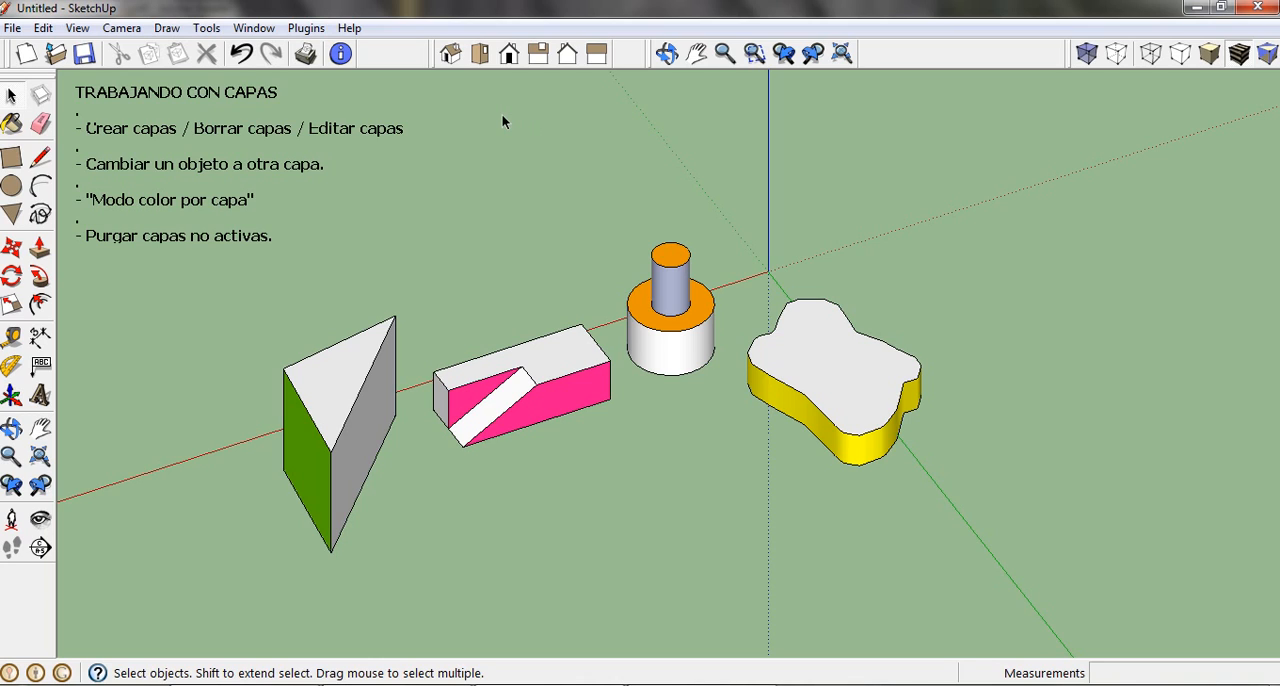
Step: Show the Layers toolbar and place it in the empty area above the yellow-sided shape
{"action": "left_click", "coordinate": [78, 30]}
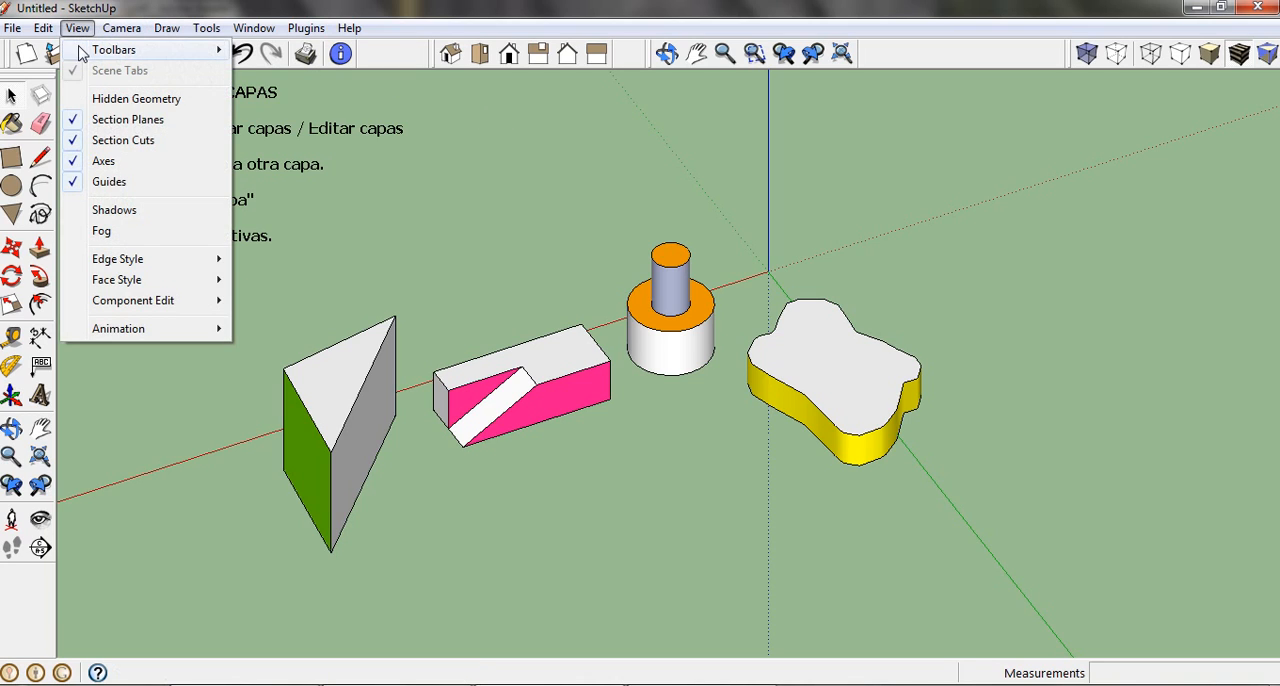
{"action": "mouse_move", "coordinate": [82, 50]}
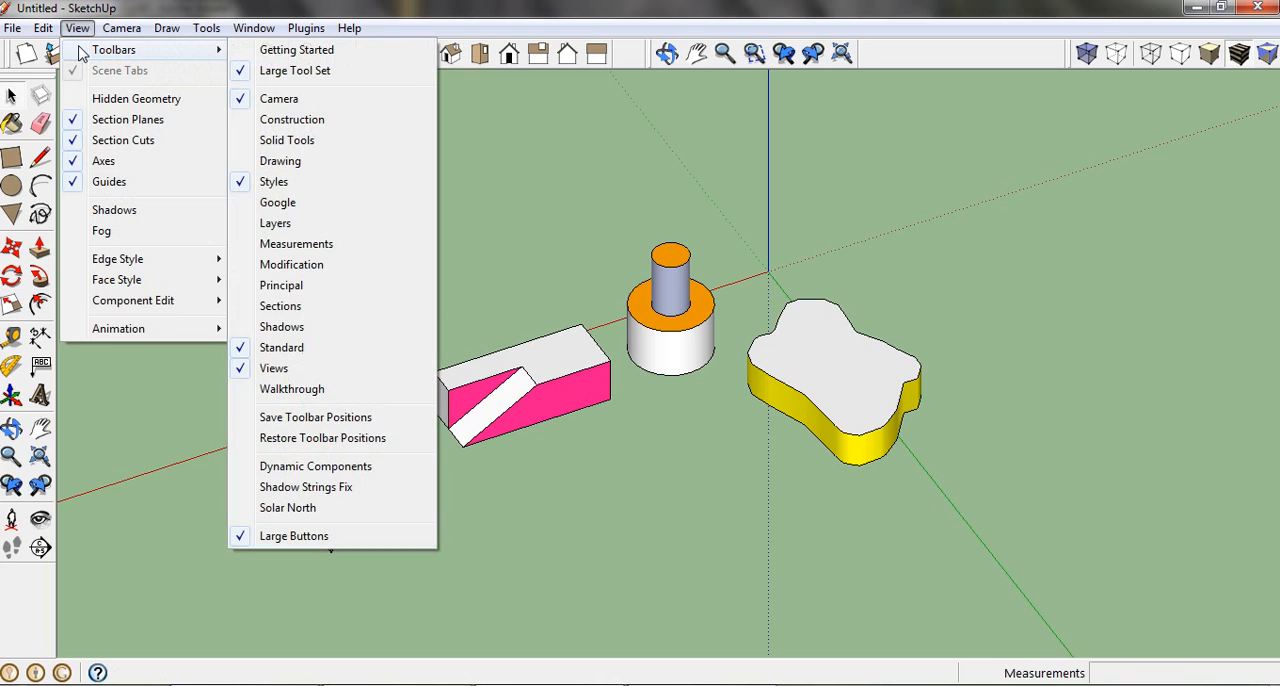
{"action": "left_click", "coordinate": [318, 224]}
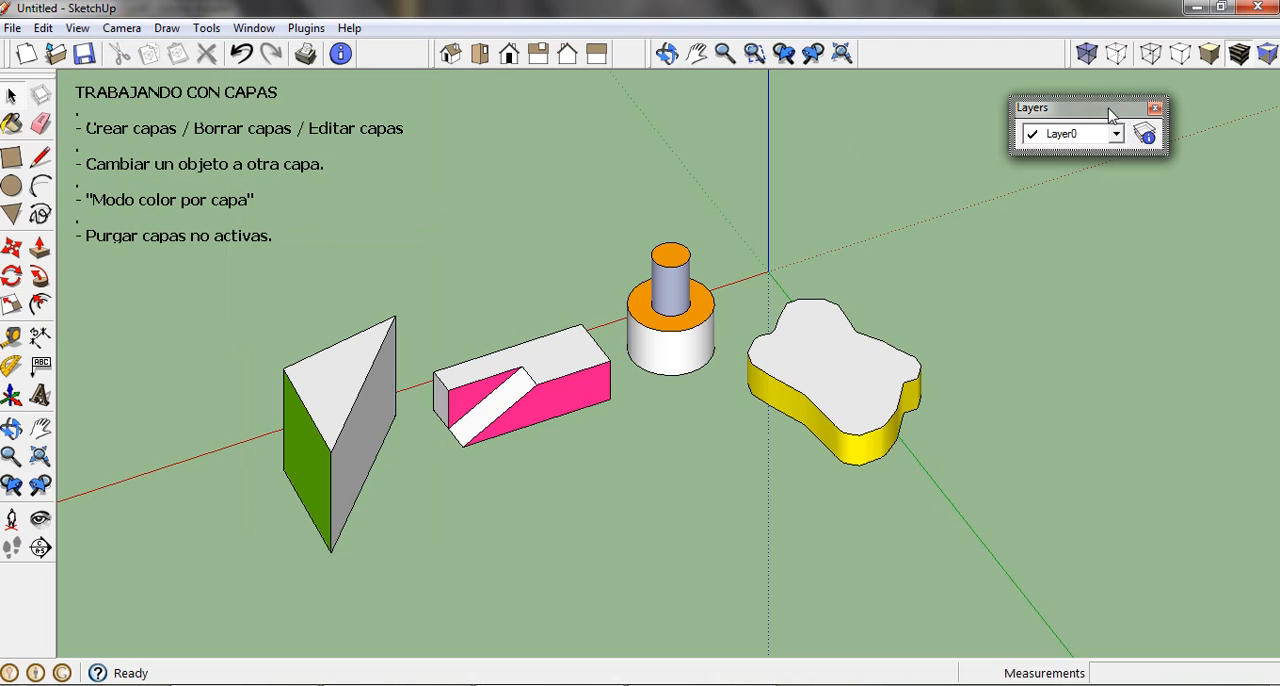
{"action": "left_click_drag", "start_coordinate": [1108, 112], "coordinate": [1164, 104]}
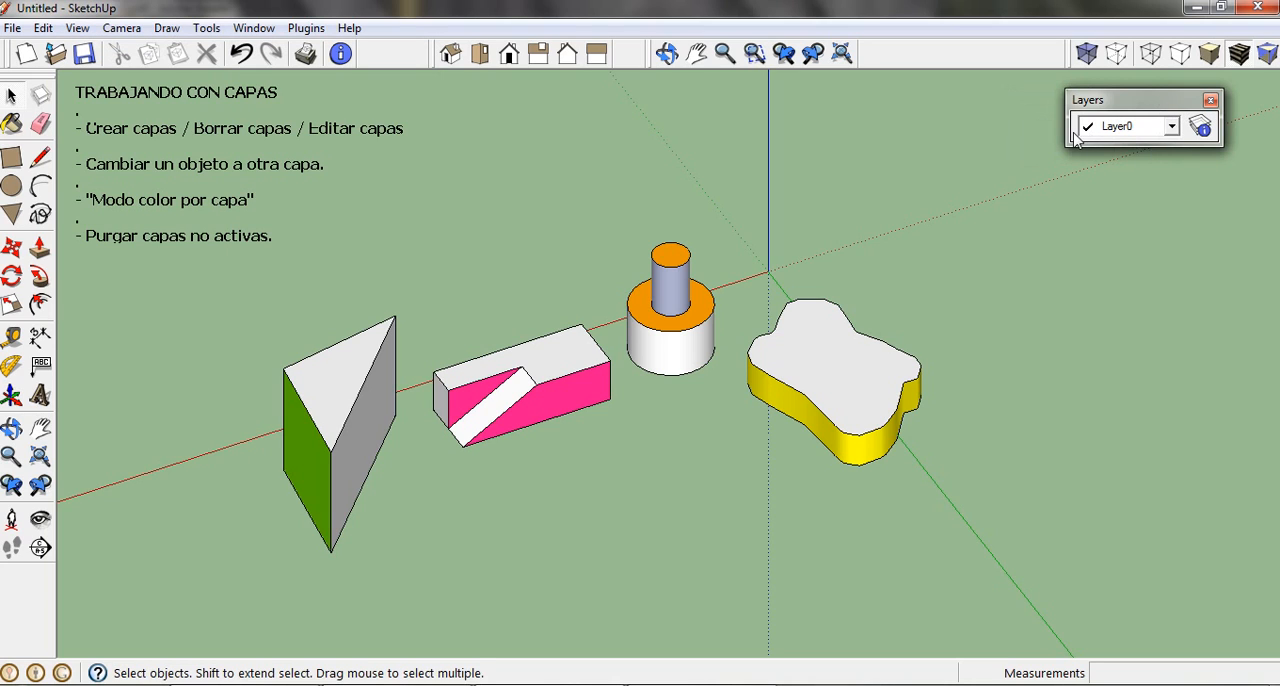
Step: Open the Layer Manager, shorten its window and place it beneath the text notes, clear of the four solids
{"action": "left_click", "coordinate": [1171, 127]}
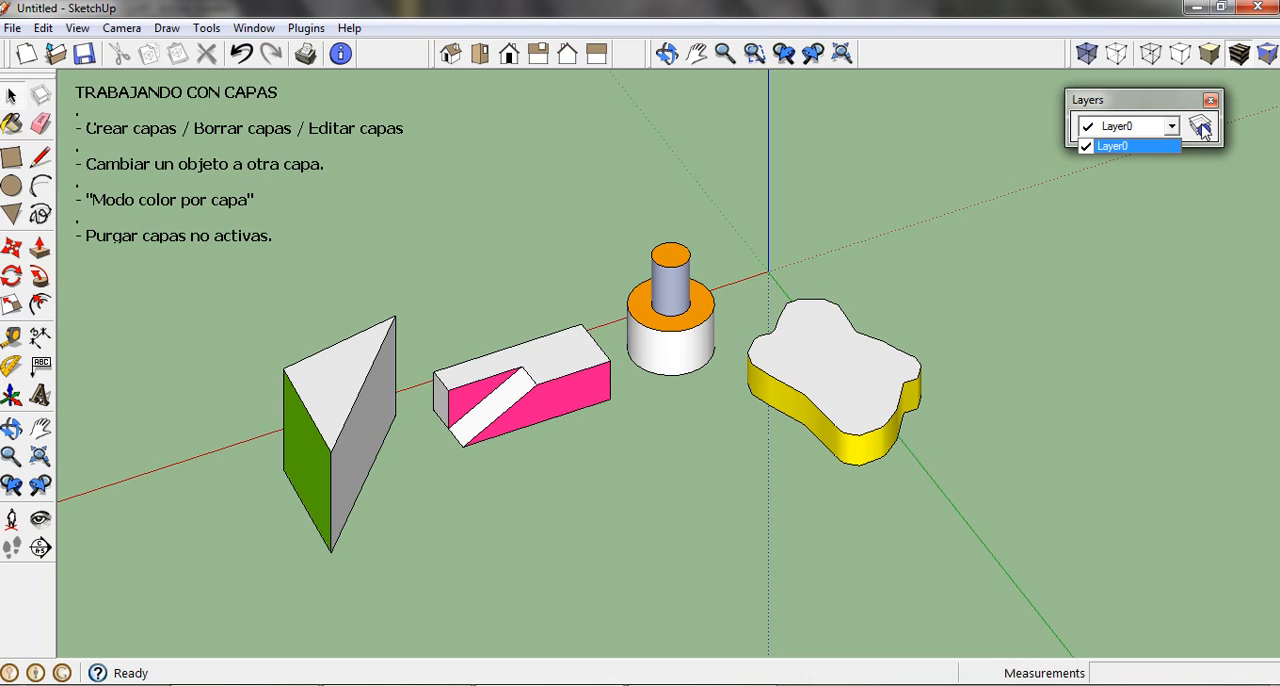
{"action": "left_click", "coordinate": [1203, 128]}
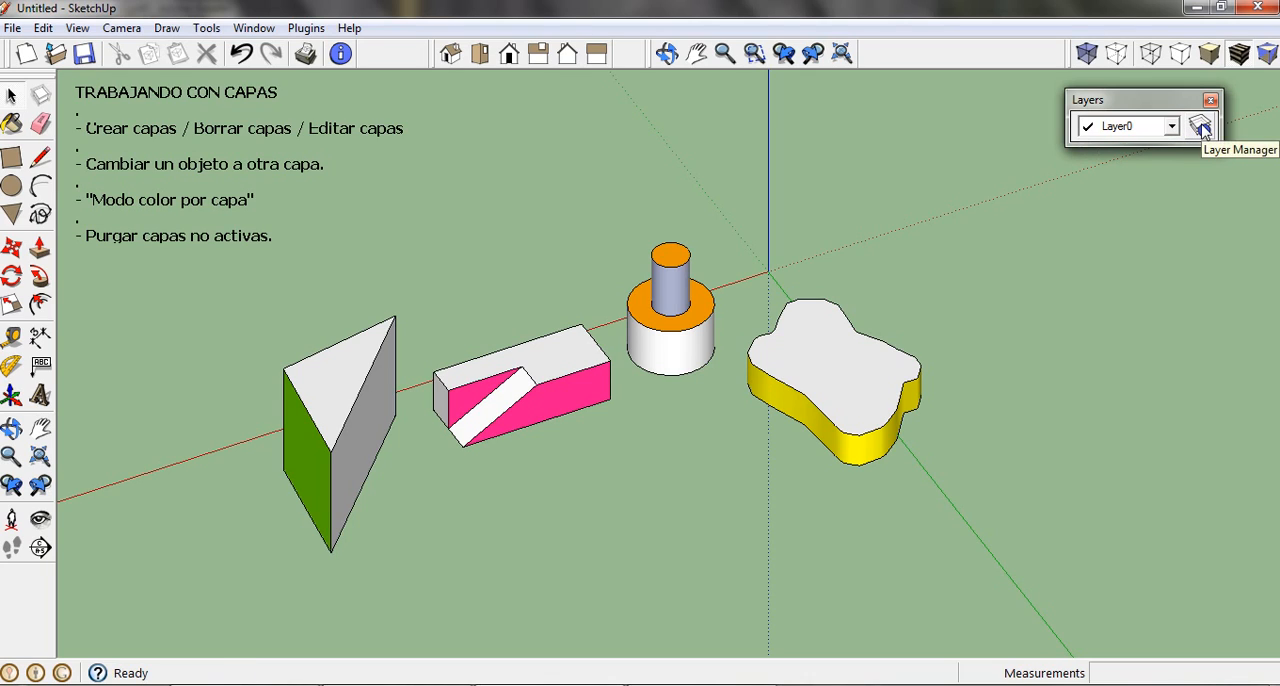
{"action": "left_click", "coordinate": [1203, 128]}
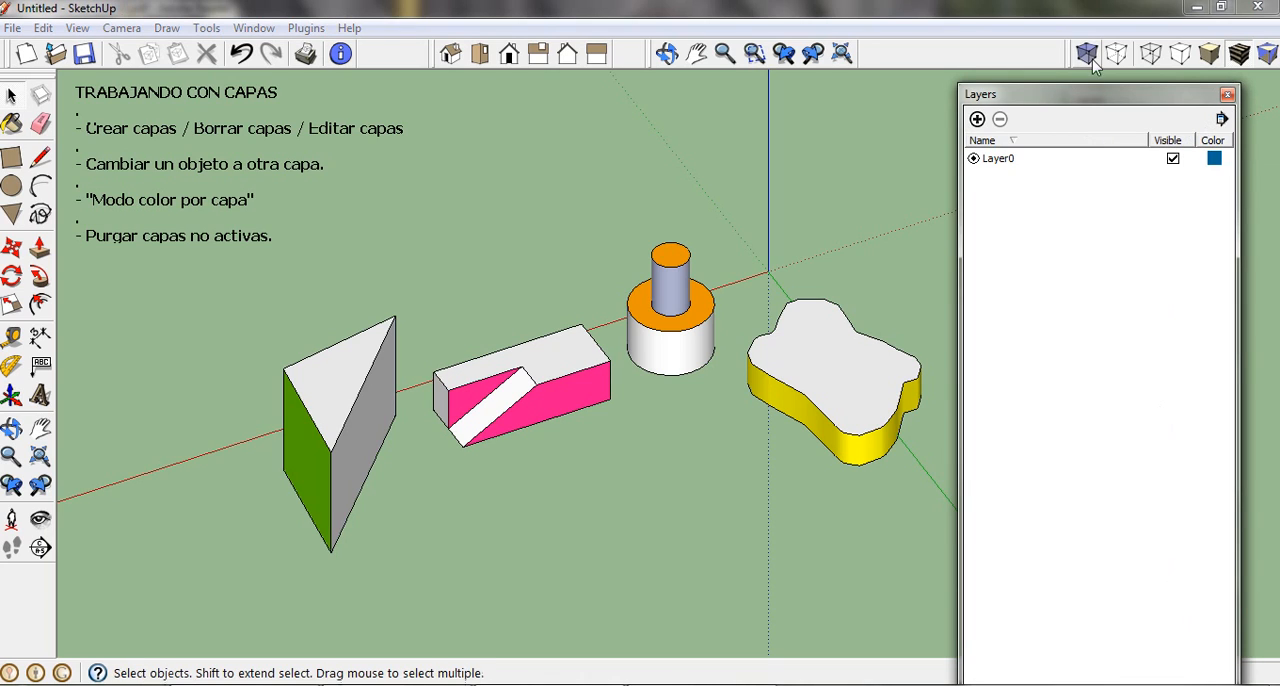
{"action": "left_click_drag", "start_coordinate": [1094, 90], "coordinate": [1076, 37]}
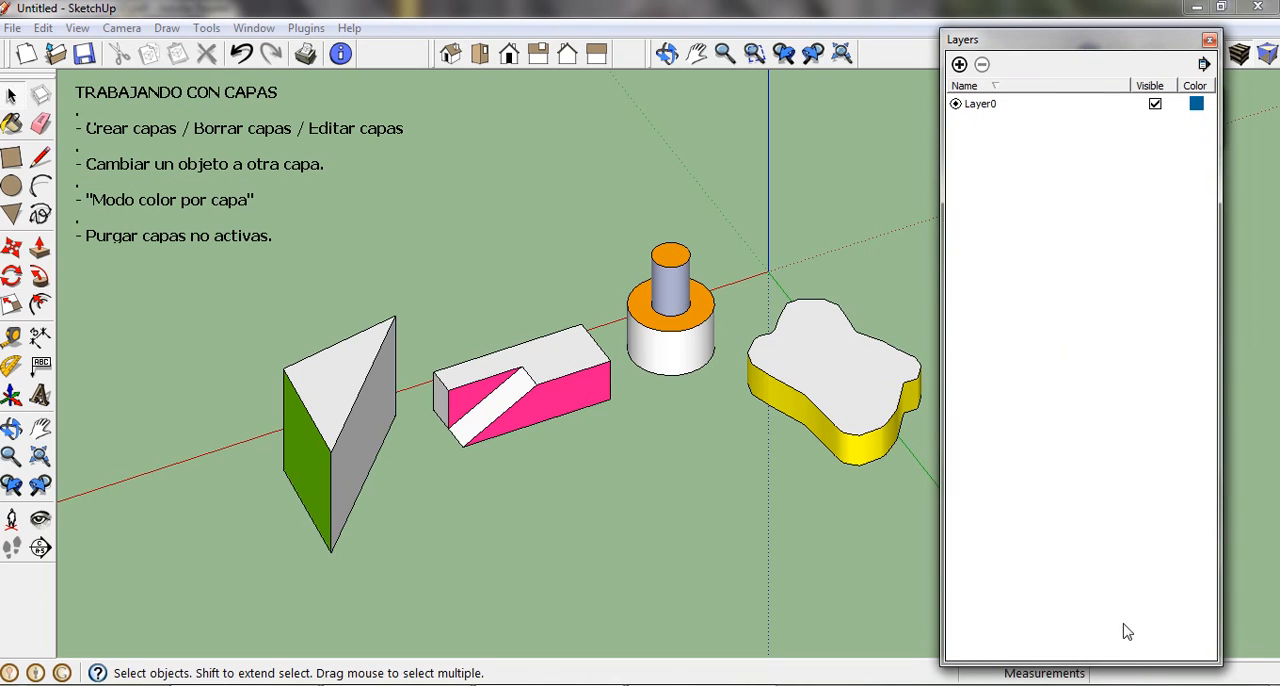
{"action": "left_click_drag", "start_coordinate": [1131, 664], "coordinate": [1111, 366]}
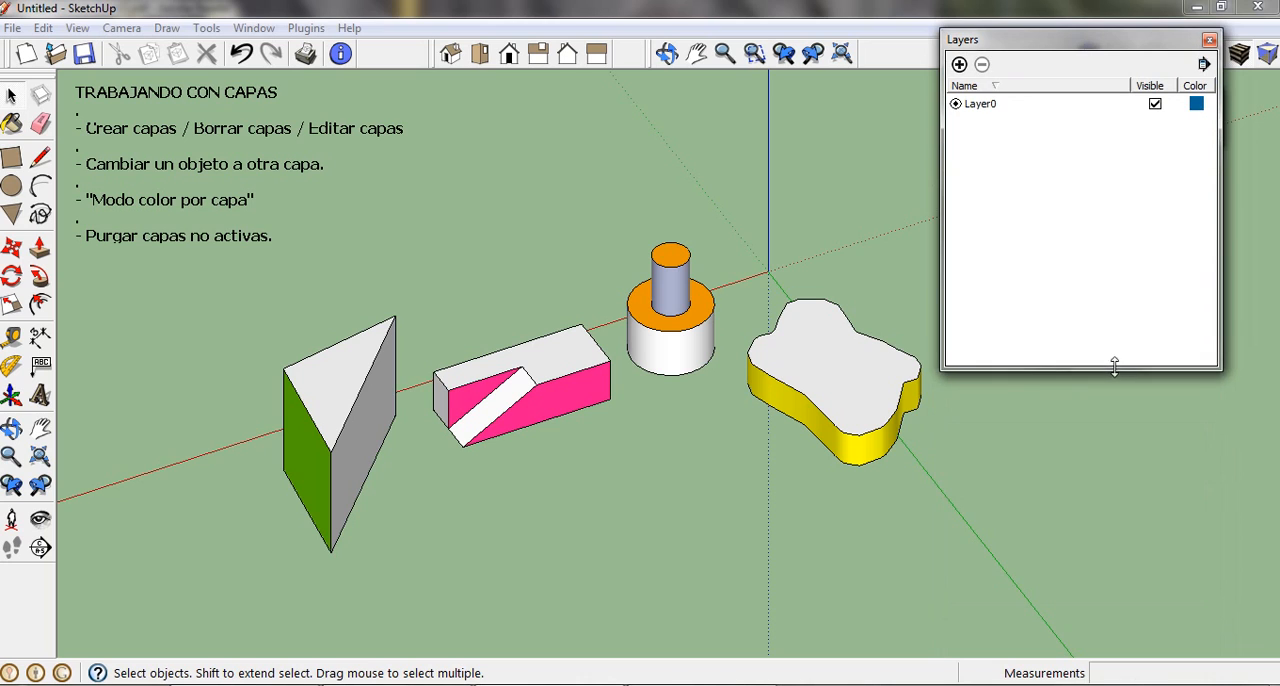
{"action": "left_click_drag", "start_coordinate": [1097, 43], "coordinate": [290, 252]}
{"action": "middle_click_drag", "start_coordinate": [531, 286], "coordinate": [746, 283], "text": "shift"}
{"action": "left_click_drag", "start_coordinate": [295, 252], "coordinate": [238, 294]}
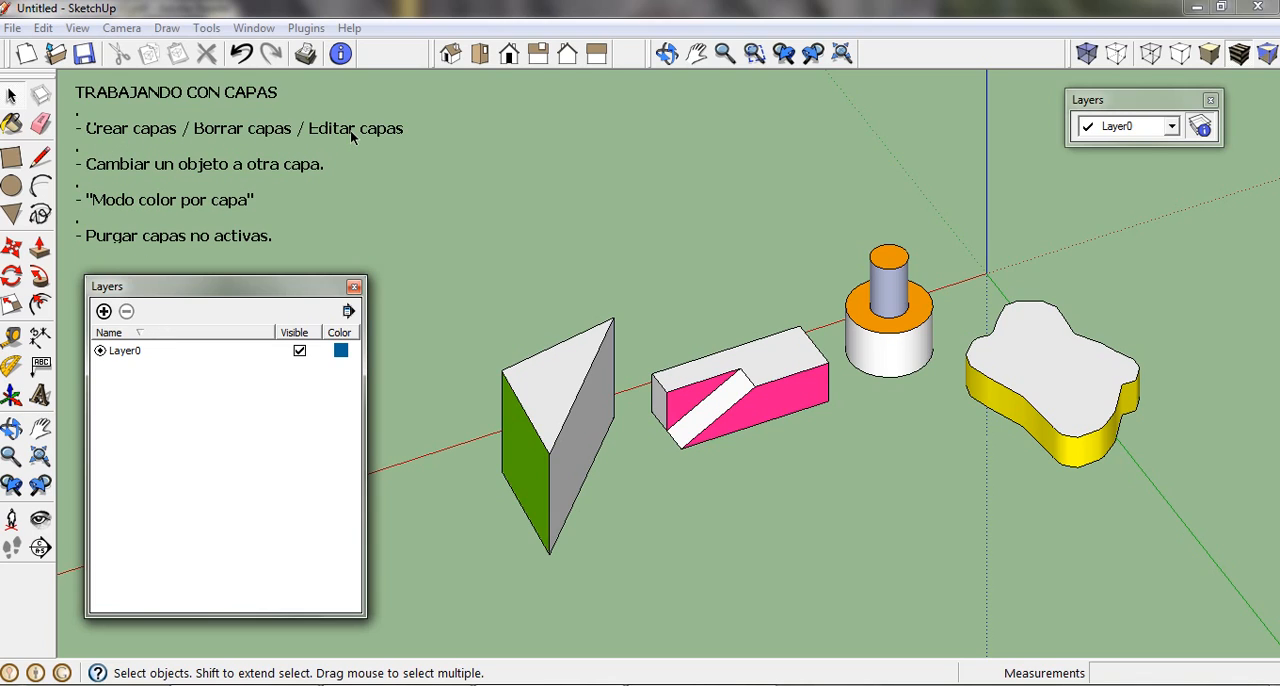
Step: Add two new layers named "capa 1" and "capa 2"
{"action": "left_click", "coordinate": [116, 354]}
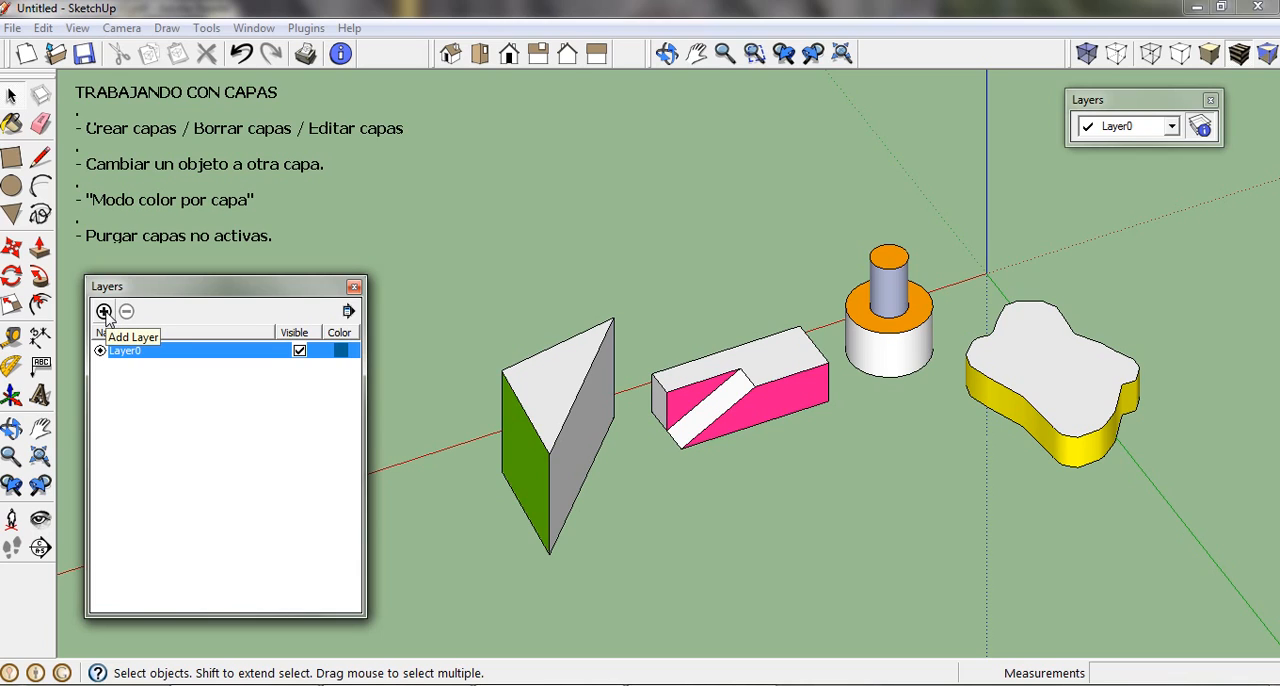
{"action": "left_click", "coordinate": [104, 311]}
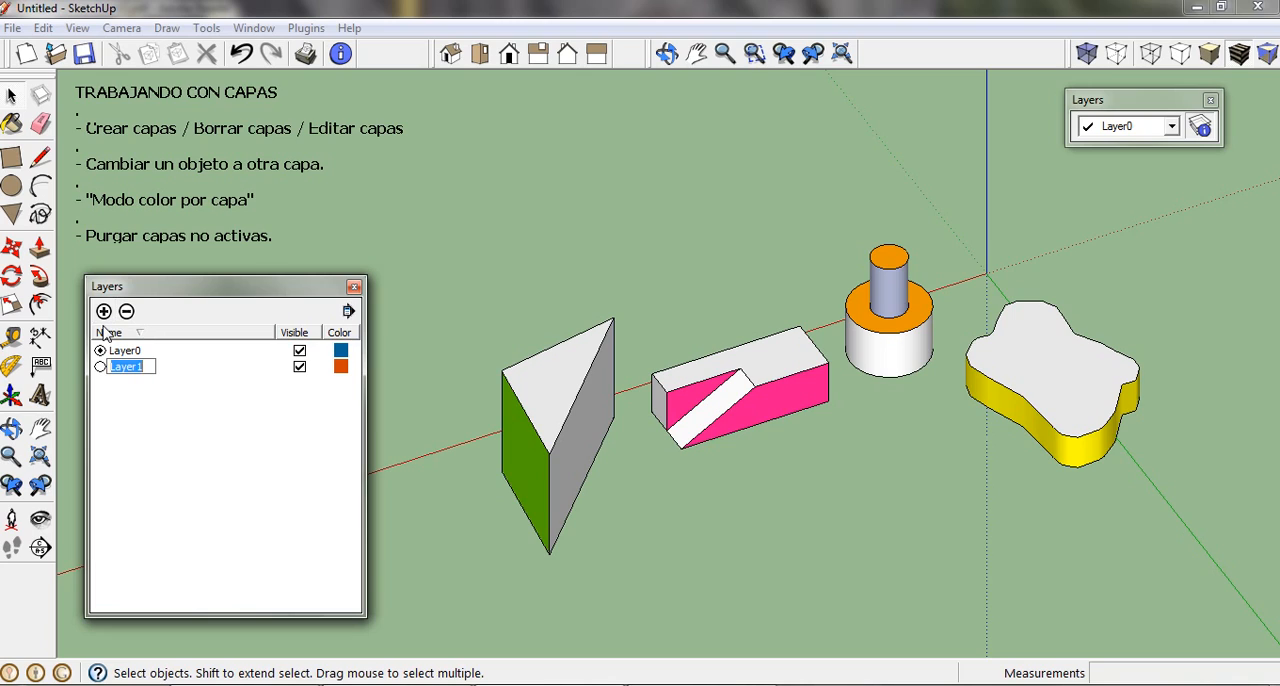
{"action": "type", "text": "capa 1"}
{"action": "left_click", "coordinate": [157, 405]}
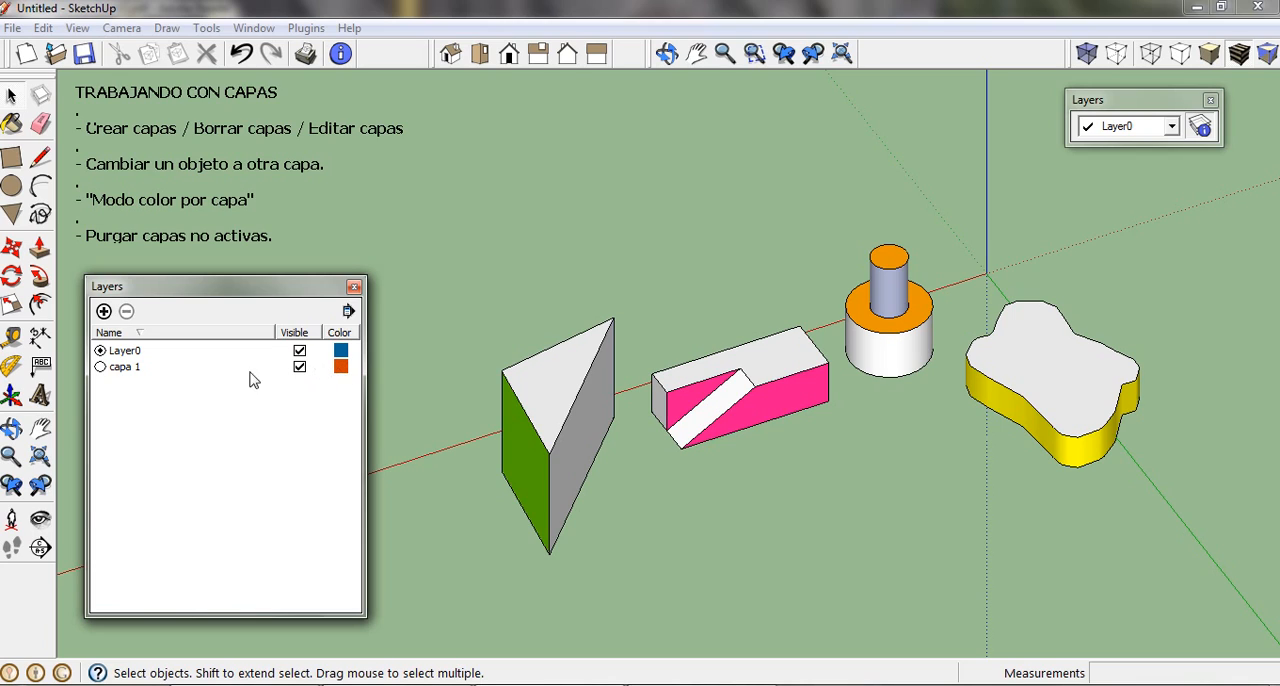
{"action": "left_click", "coordinate": [106, 313]}
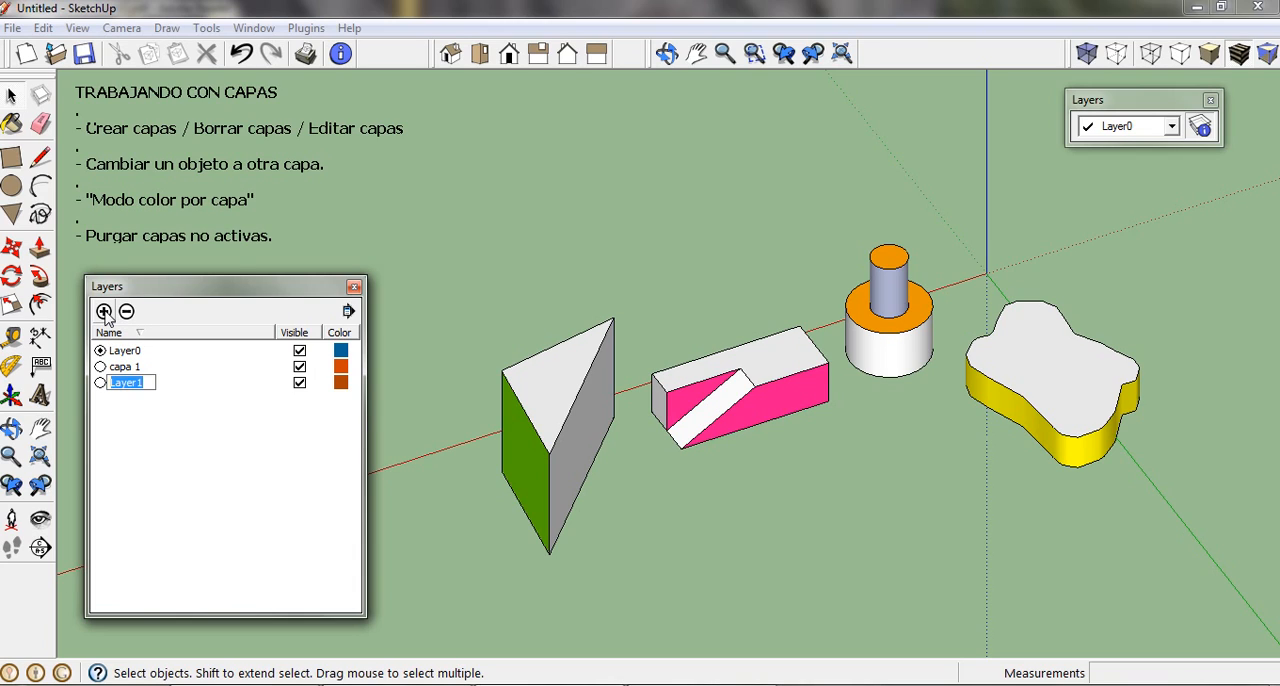
{"action": "type", "text": "capa 2"}
{"action": "left_click", "coordinate": [178, 428]}
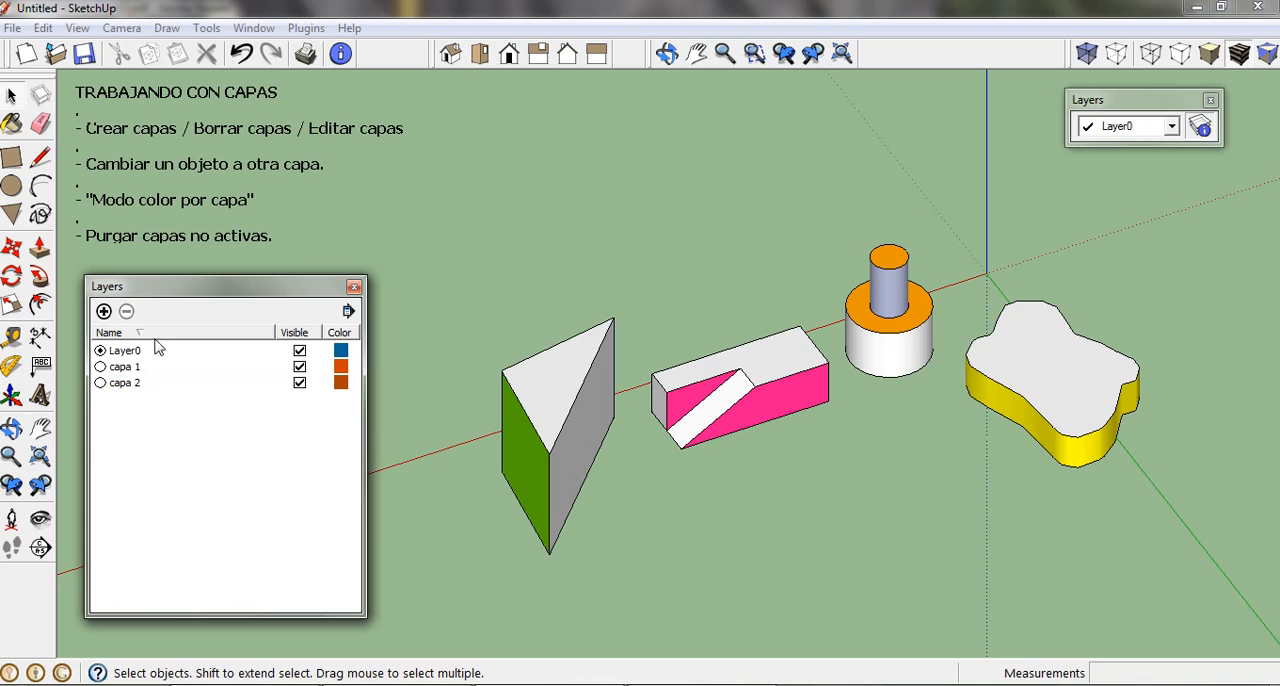
Step: Add two more layers named "capa 3" and "capa 4"
{"action": "left_click", "coordinate": [103, 312]}
{"action": "type", "text": "capa "}
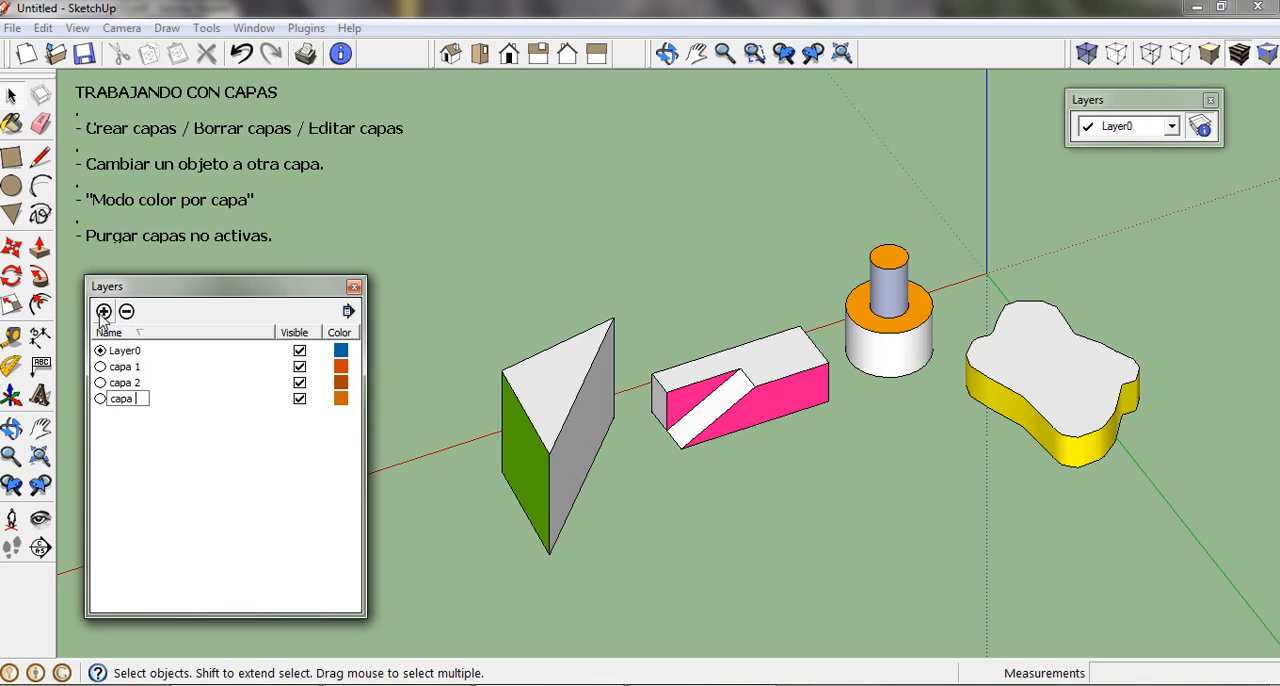
{"action": "type", "text": "3"}
{"action": "left_click", "coordinate": [168, 458]}
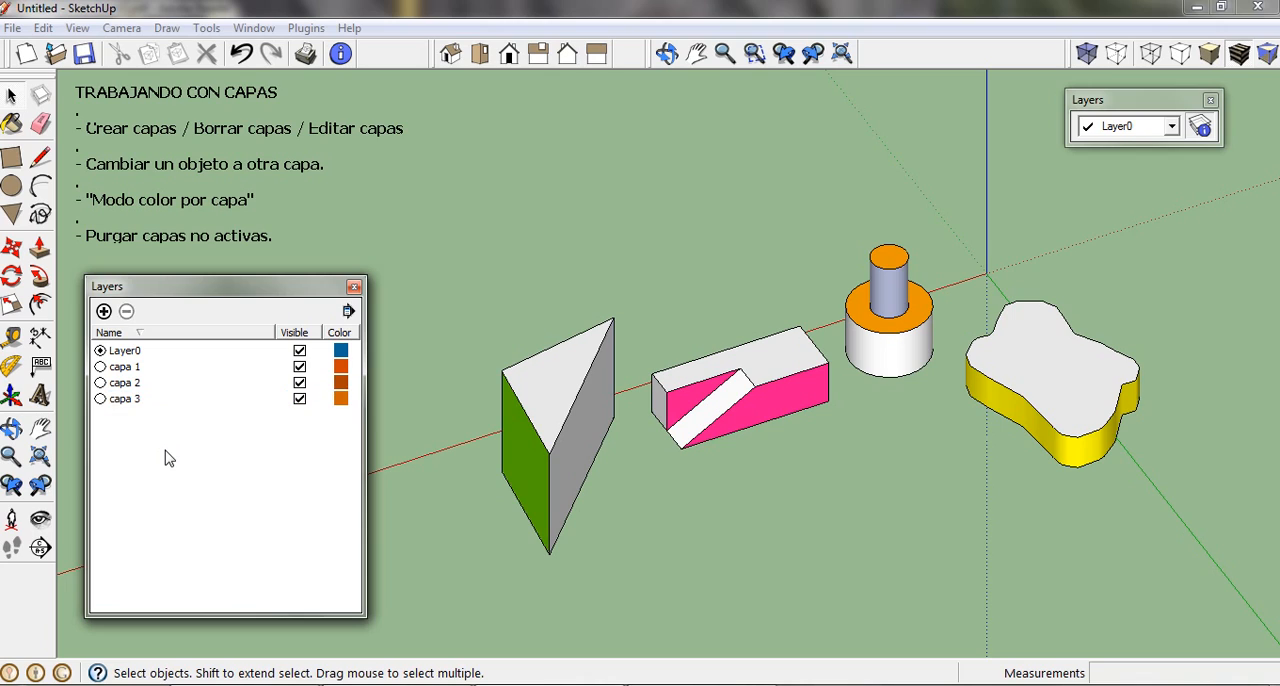
{"action": "left_click", "coordinate": [103, 311]}
{"action": "type", "text": "c"}
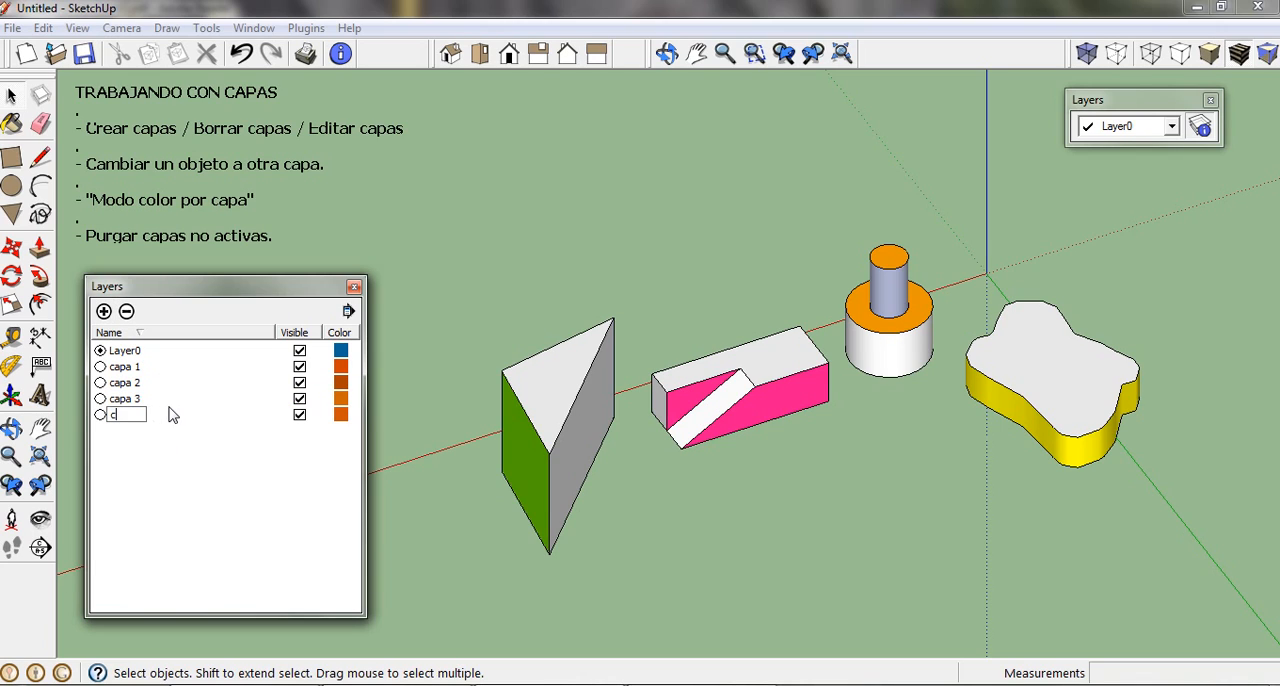
{"action": "type", "text": "apa 4"}
{"action": "left_click", "coordinate": [186, 468]}
Step: Change the layer color of capa 2 to a medium blue using the color wheel
{"action": "left_click", "coordinate": [137, 390]}
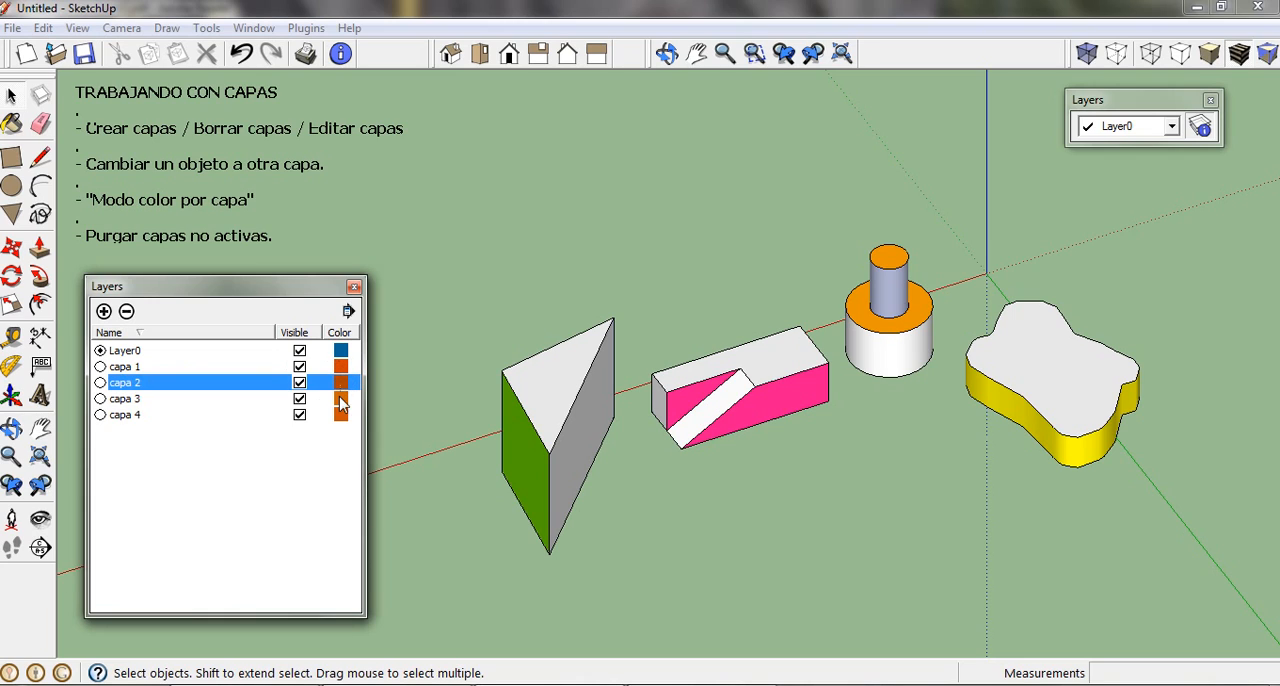
{"action": "left_click", "coordinate": [243, 414]}
{"action": "left_click", "coordinate": [148, 386]}
{"action": "left_click", "coordinate": [341, 384]}
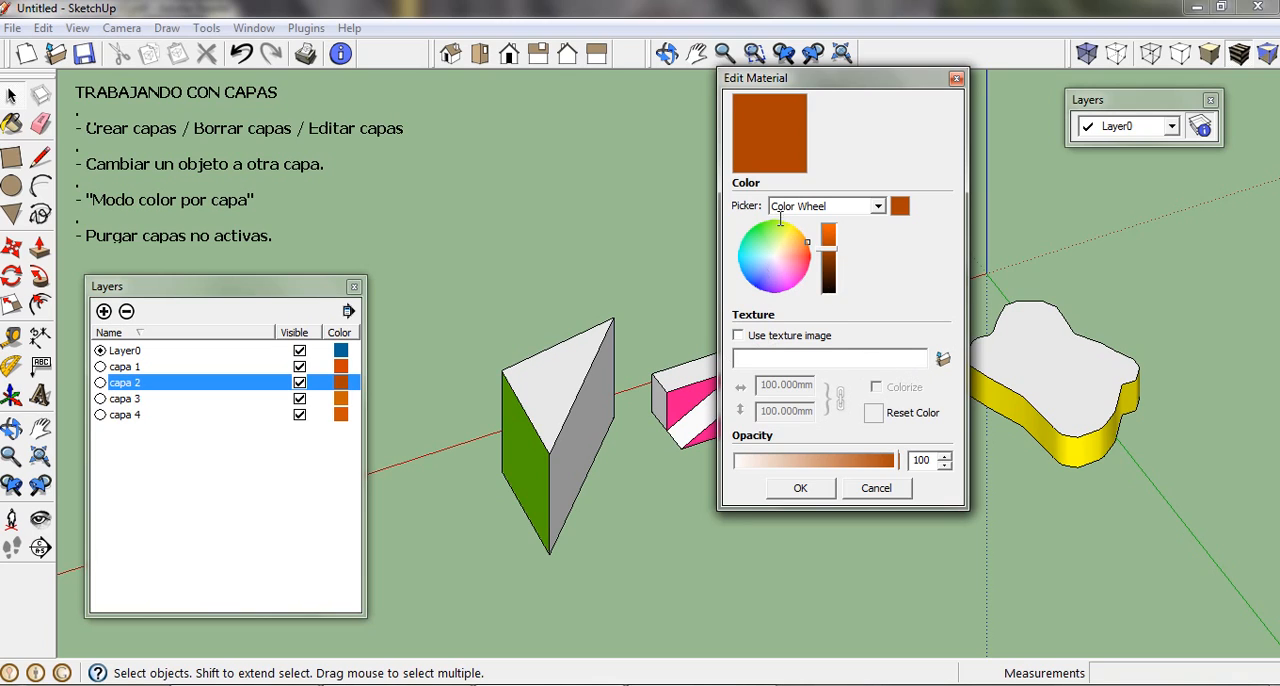
{"action": "left_click", "coordinate": [745, 262]}
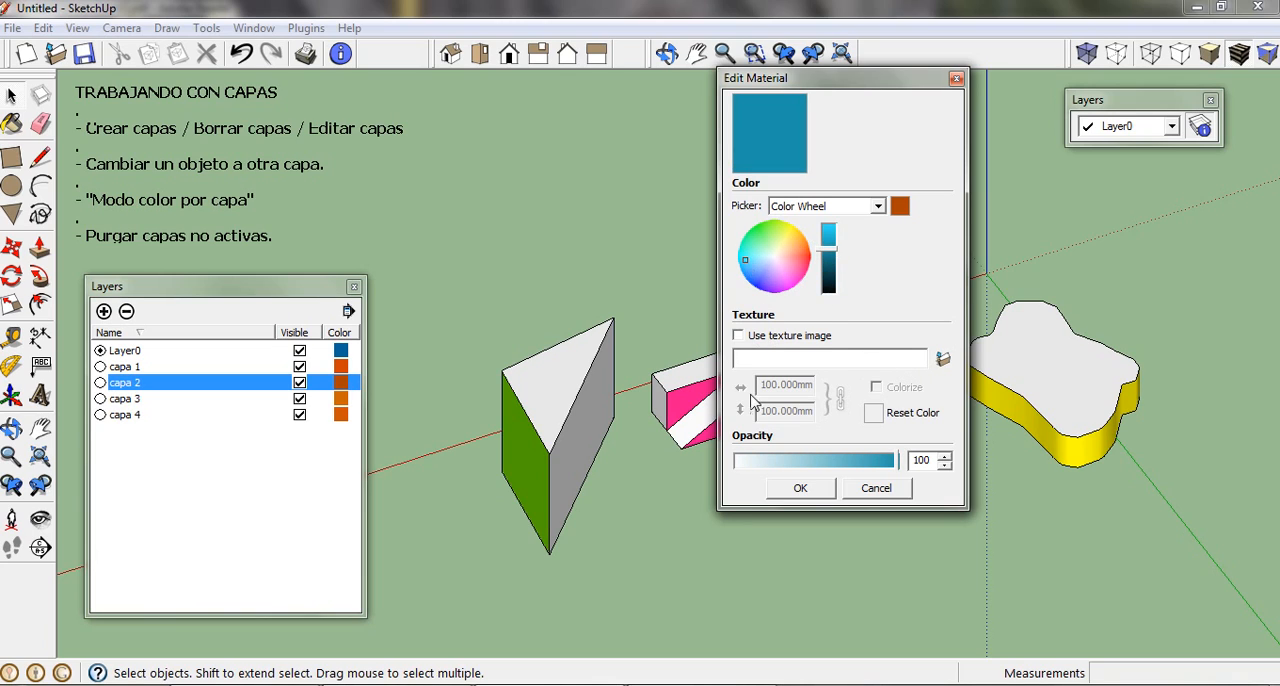
{"action": "left_click", "coordinate": [785, 487]}
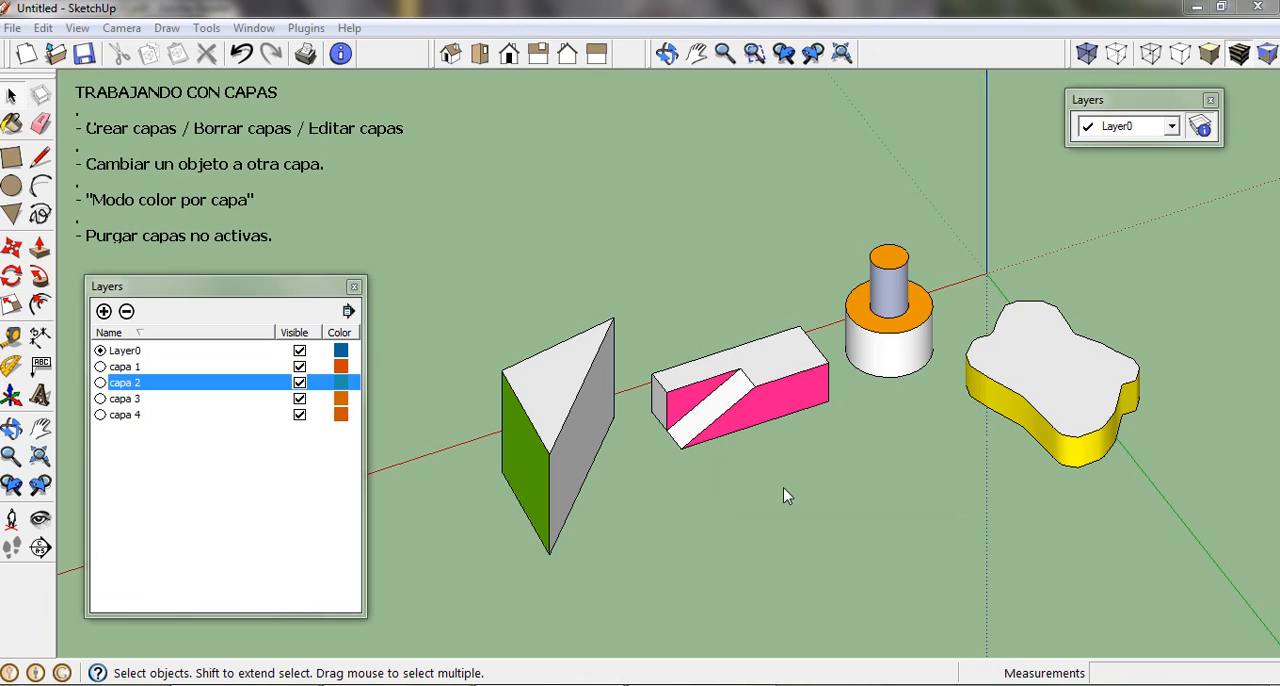
Step: Set the layer color of capa 3 to green and that of capa 4 to pink
{"action": "left_click", "coordinate": [341, 399]}
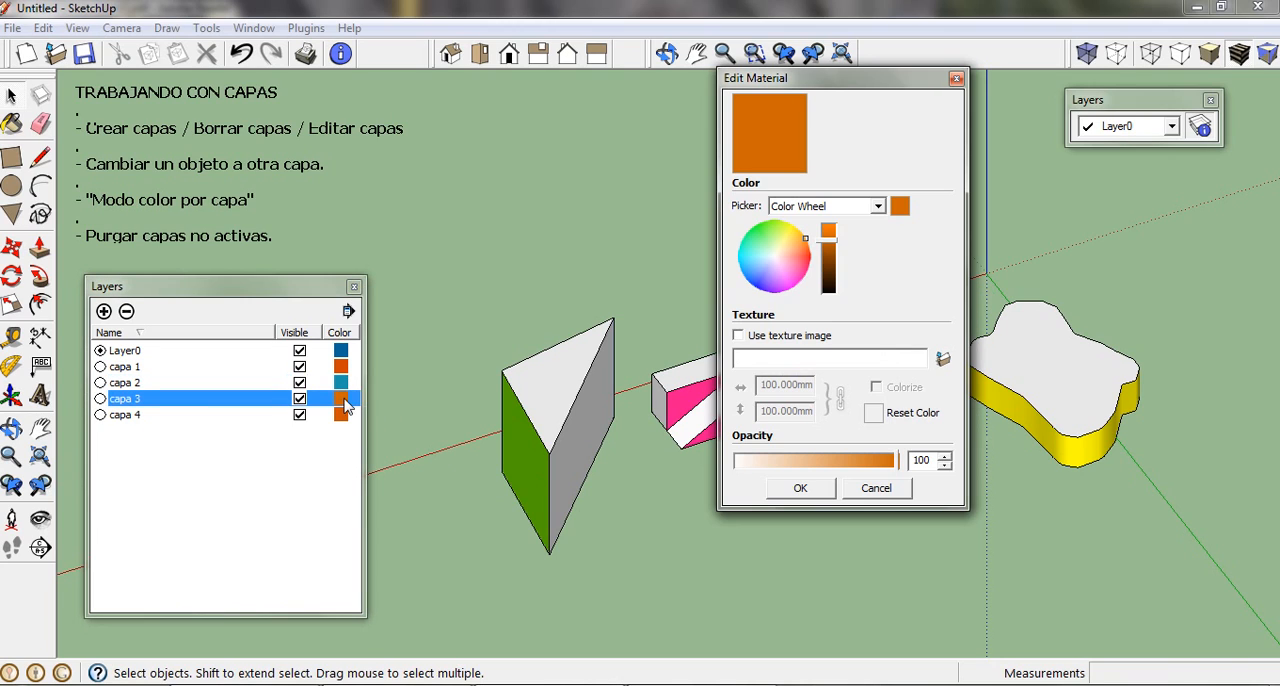
{"action": "left_click", "coordinate": [762, 229]}
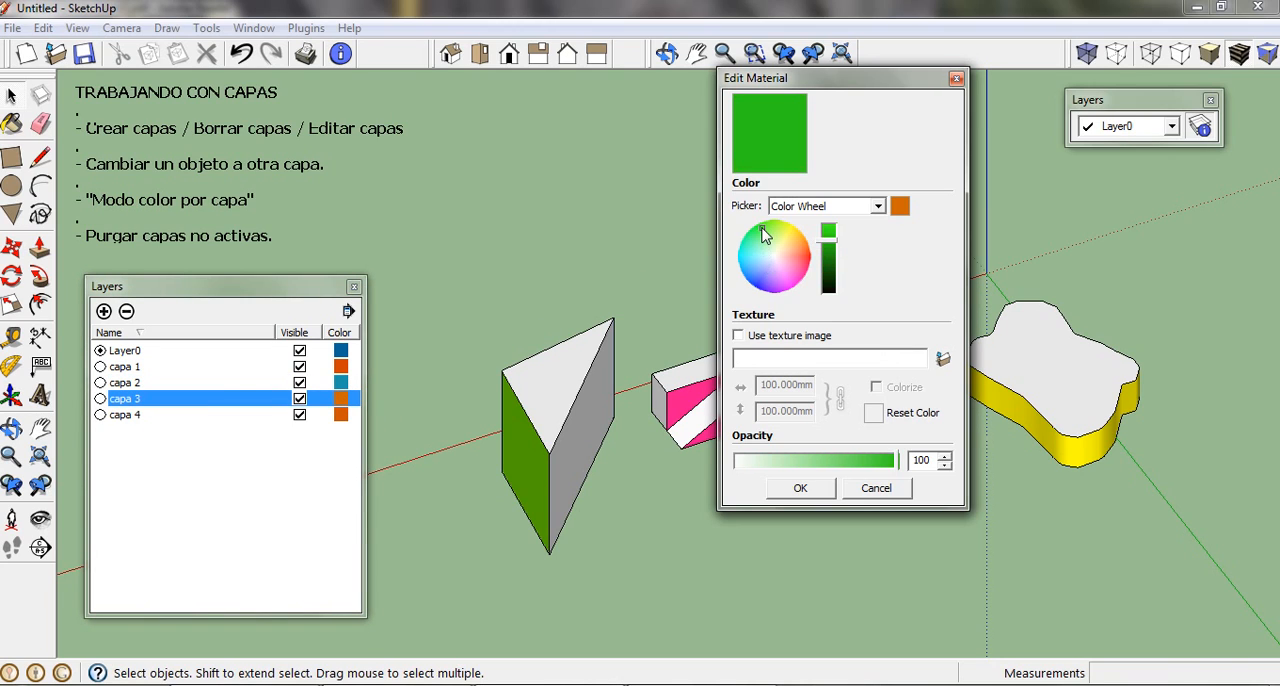
{"action": "left_click", "coordinate": [800, 487]}
{"action": "left_click", "coordinate": [341, 415]}
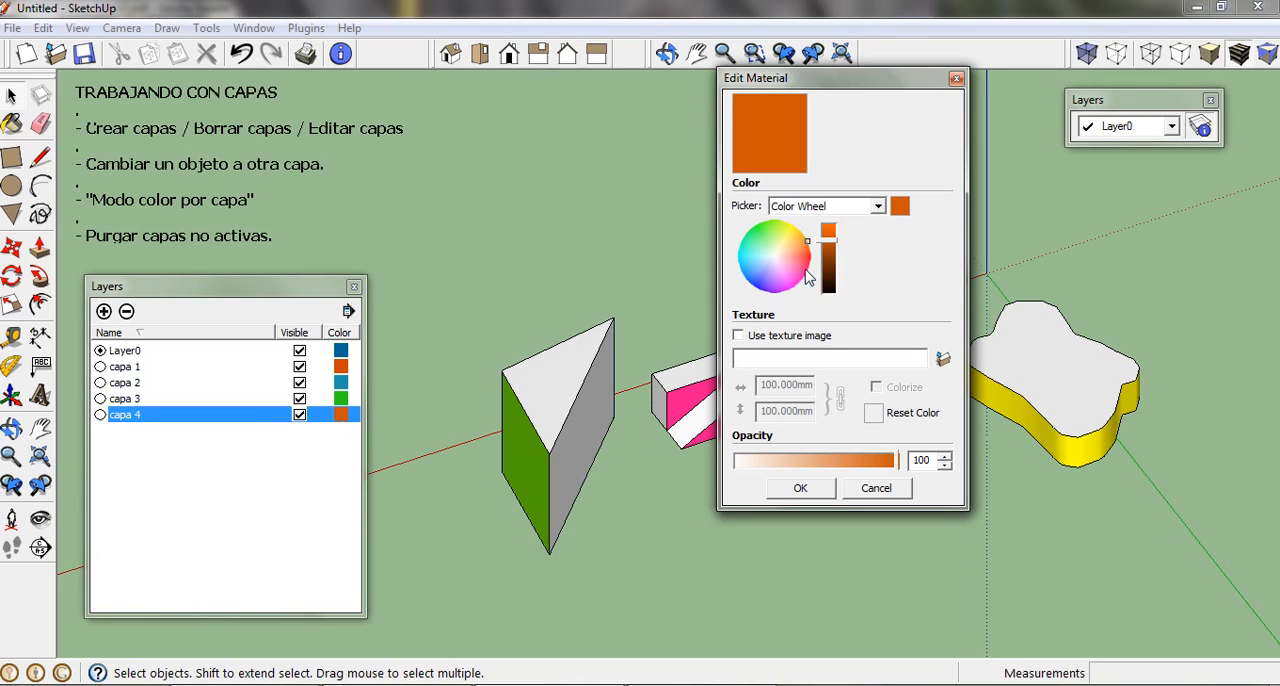
{"action": "left_click", "coordinate": [800, 487]}
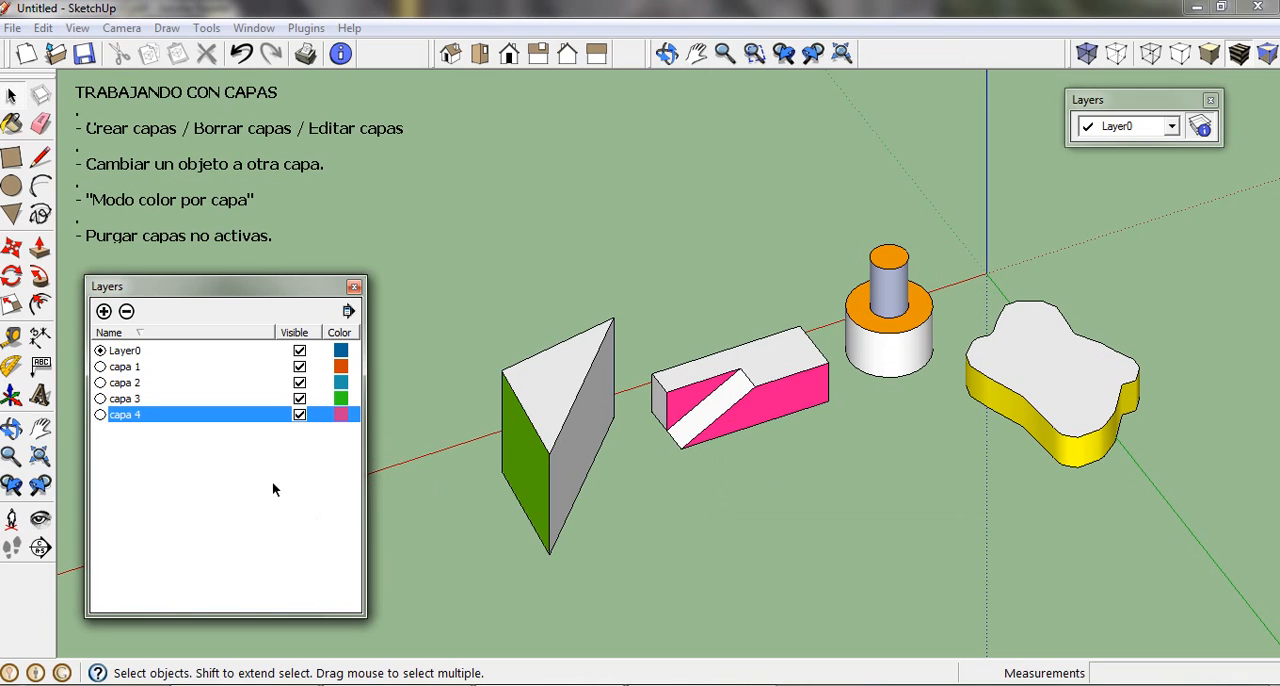
{"action": "left_click", "coordinate": [256, 453]}
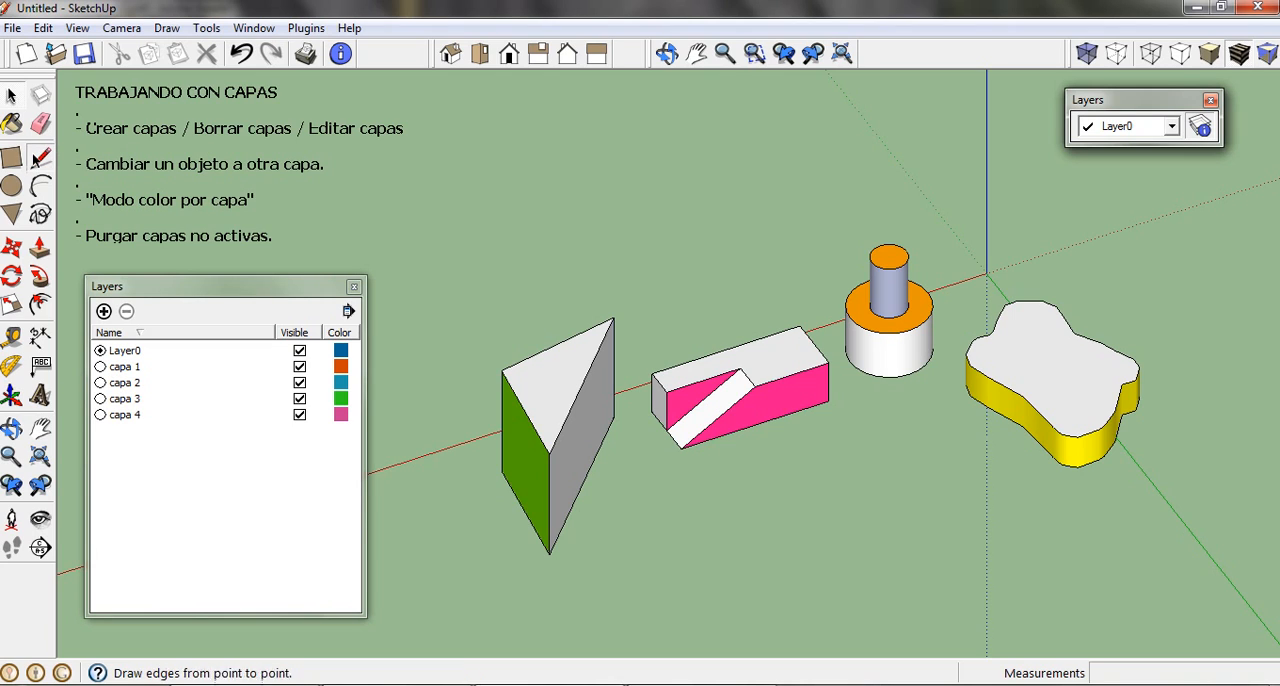
Step: Draw three connected edges with the Line tool above the solids, starting with a long one of about 6893 mm
{"action": "left_click", "coordinate": [40, 158]}
{"action": "left_click", "coordinate": [531, 201]}
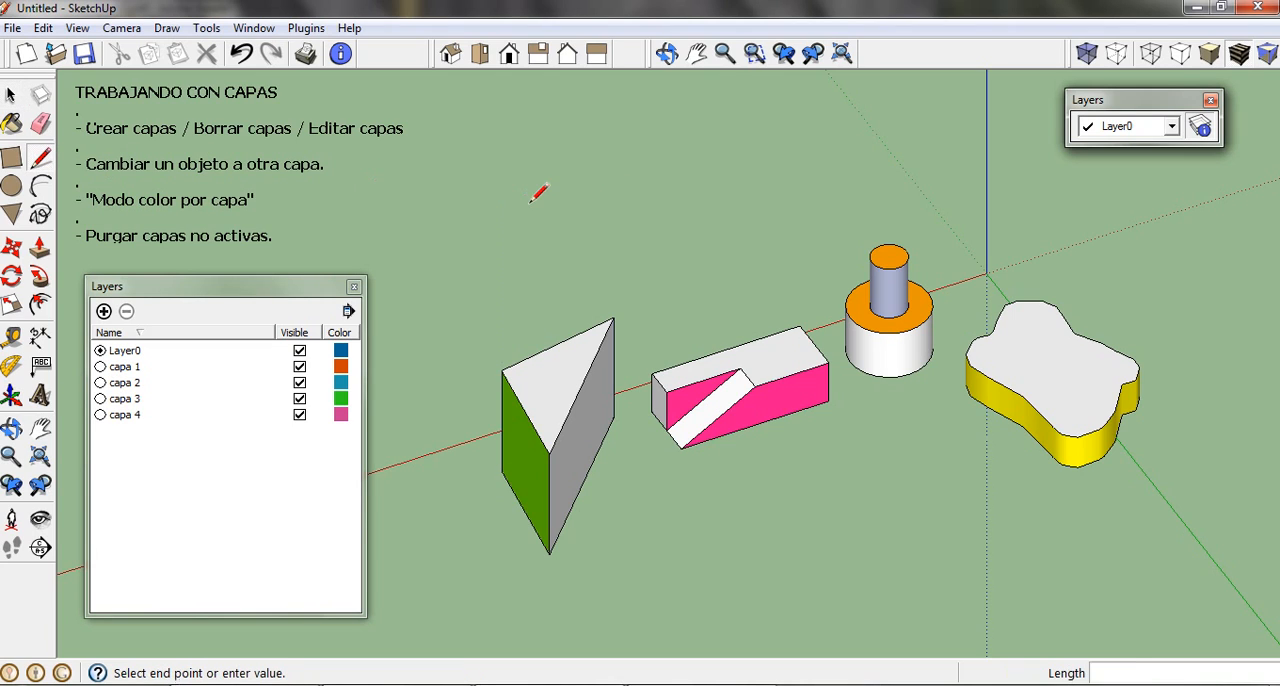
{"action": "left_click", "coordinate": [783, 249]}
{"action": "left_click", "coordinate": [783, 177]}
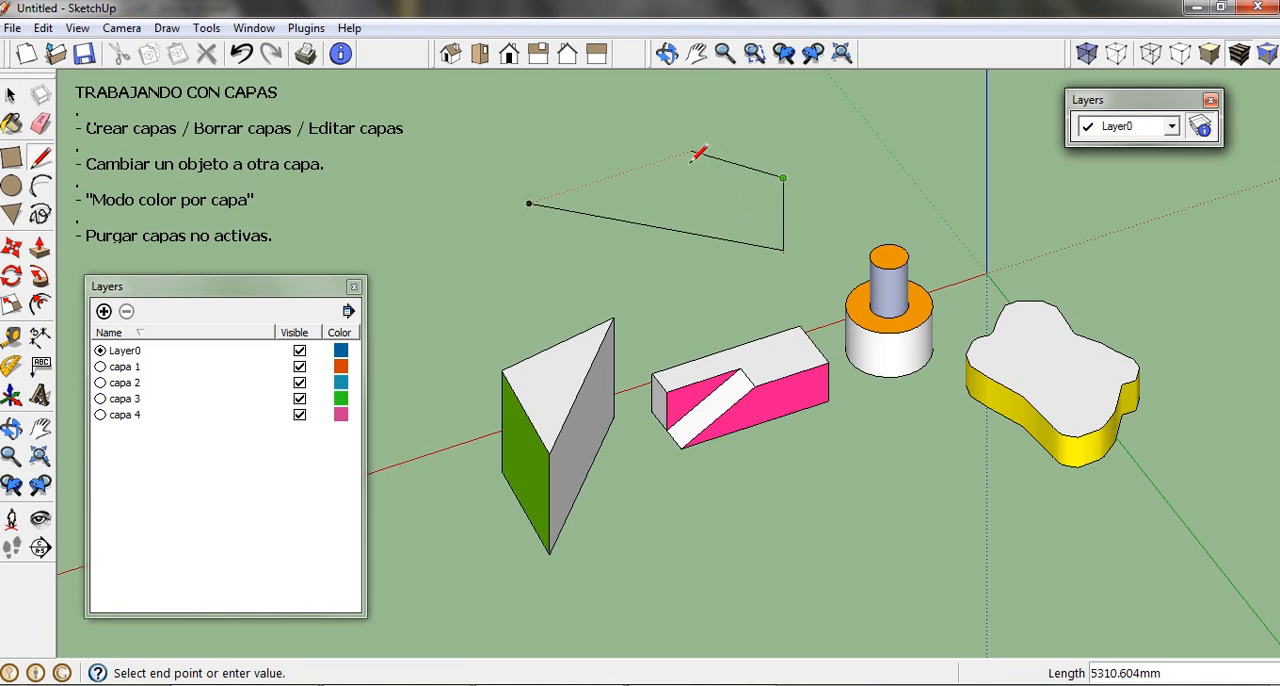
{"action": "left_click", "coordinate": [685, 153]}
{"action": "key", "text": "space"}
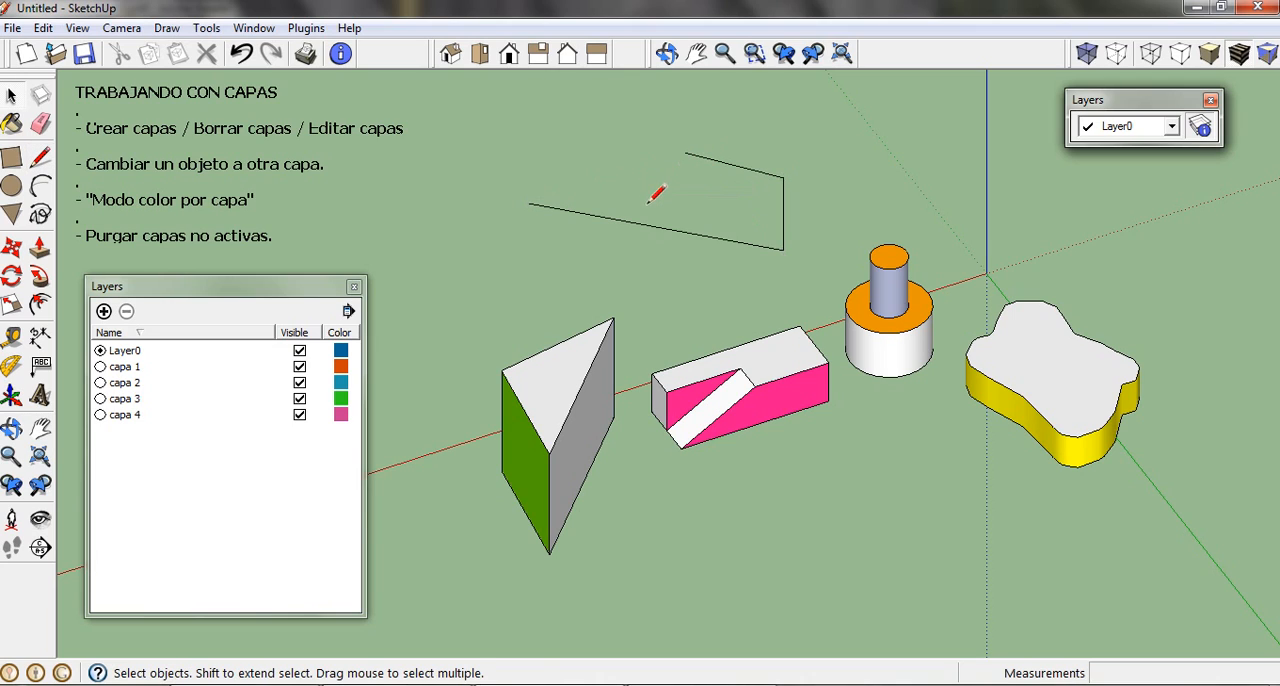
Step: Check which layer the longest new edge belongs to in its Entity Info, and deselect the edge
{"action": "left_click", "coordinate": [645, 227]}
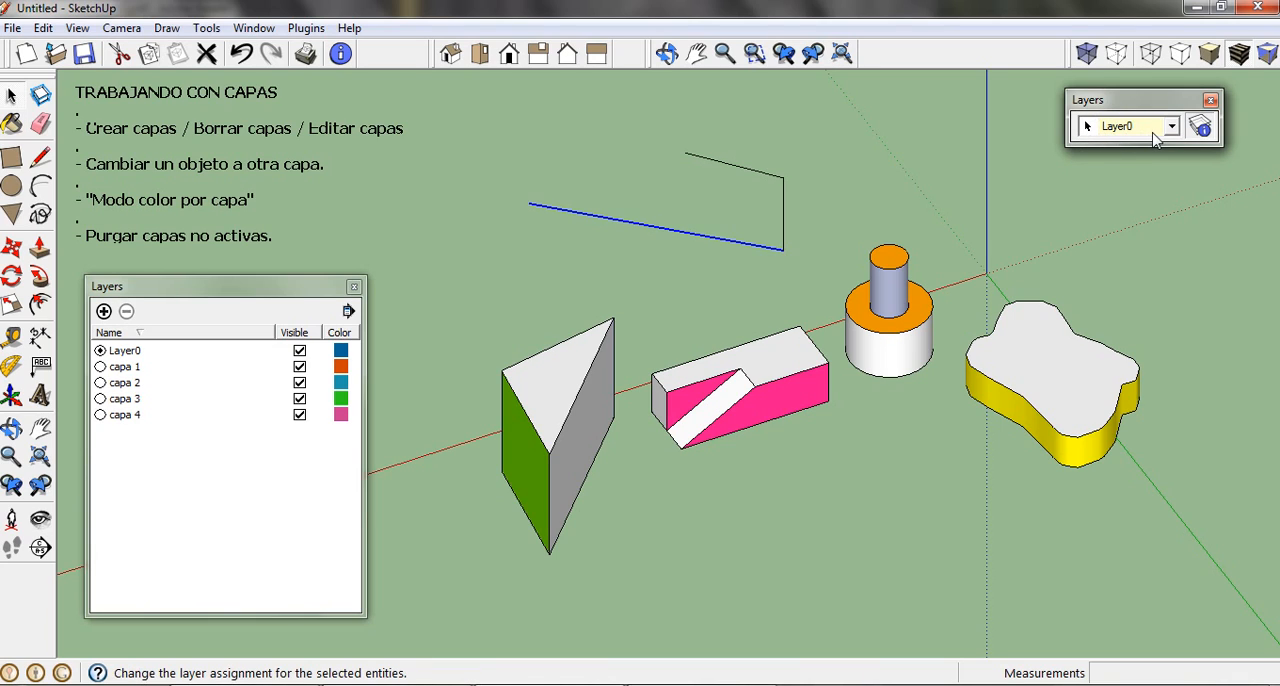
{"action": "right_click", "coordinate": [701, 240]}
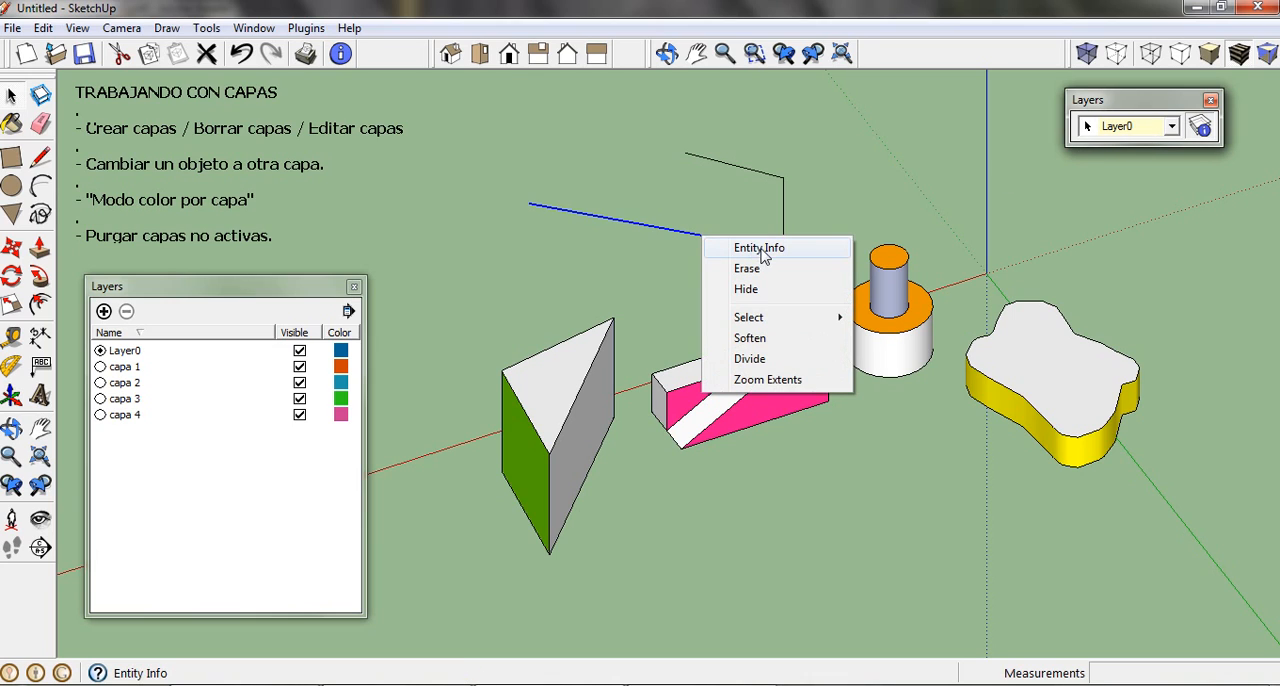
{"action": "left_click", "coordinate": [818, 249]}
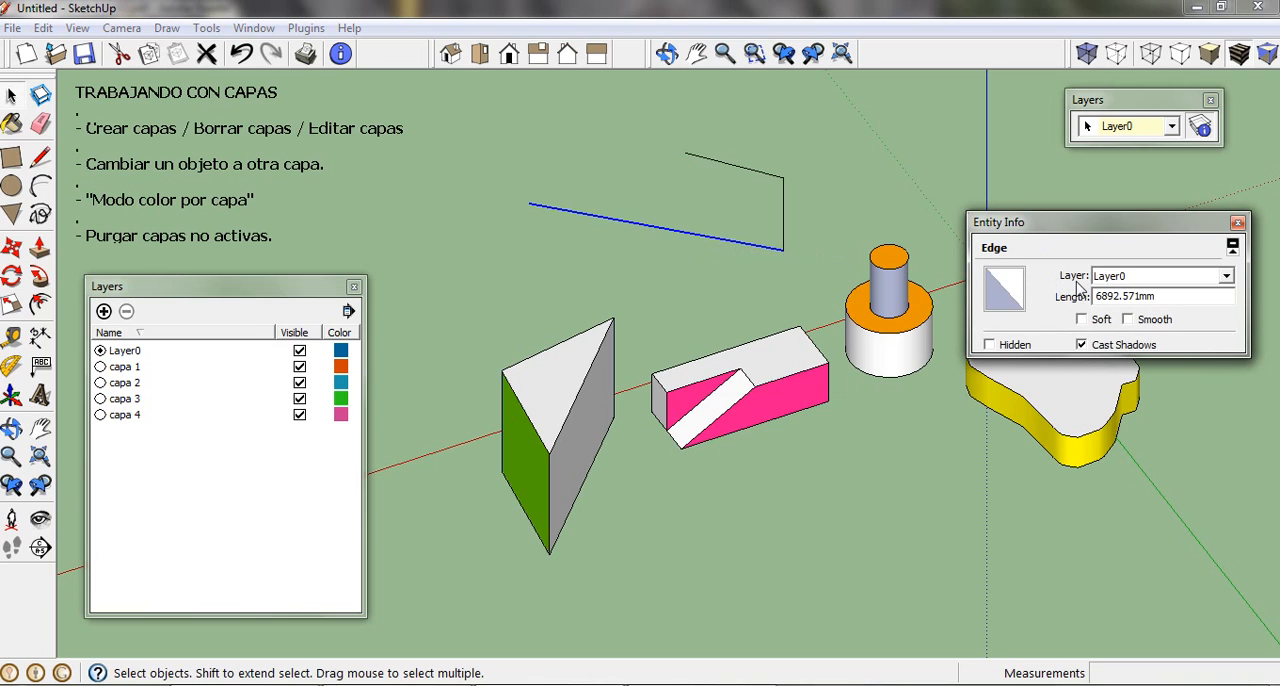
{"action": "left_click", "coordinate": [1238, 222]}
{"action": "left_click", "coordinate": [684, 215]}
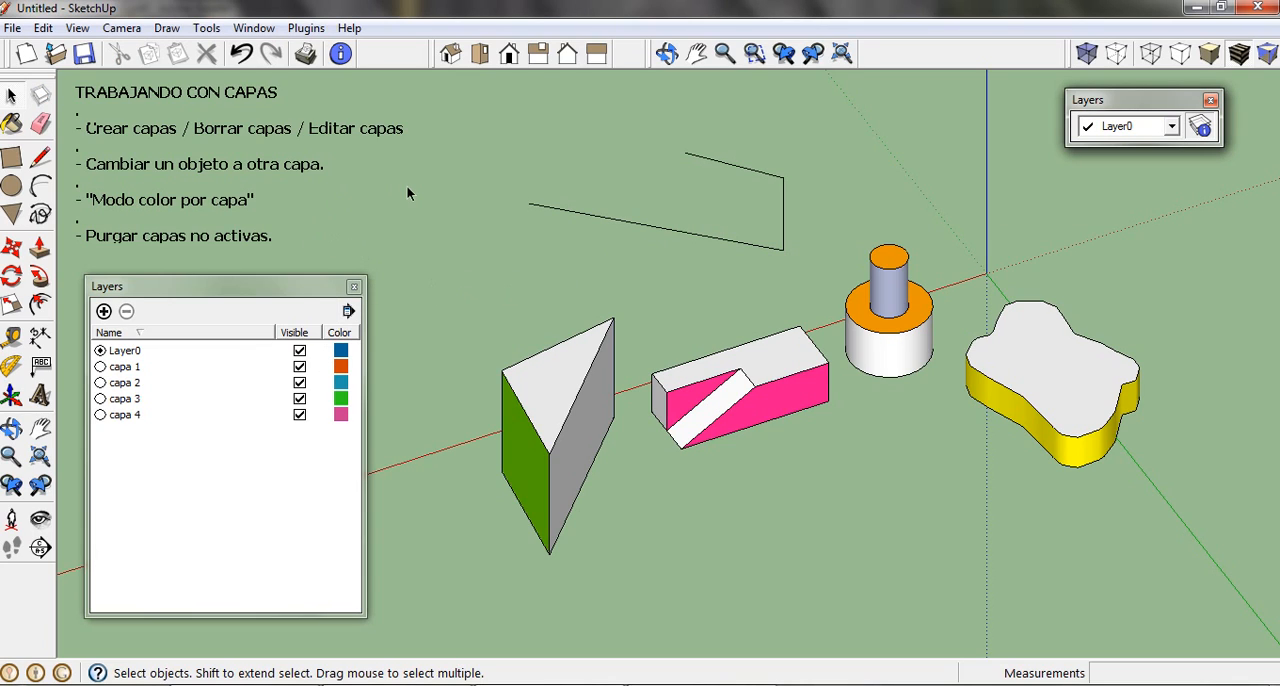
Step: Make capa 3 the active layer and draw a rectangle of about 4011 × 3060 mm in front of the solids
{"action": "left_click", "coordinate": [100, 399]}
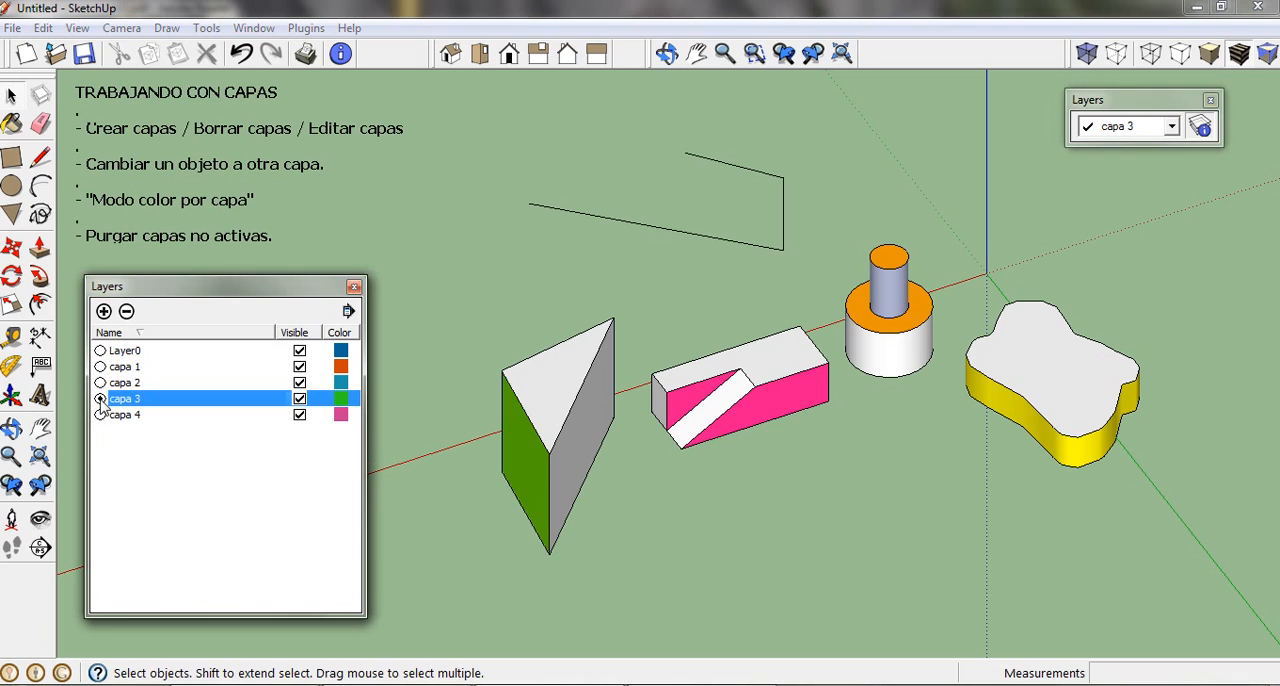
{"action": "left_click", "coordinate": [12, 159]}
{"action": "left_click", "coordinate": [772, 507]}
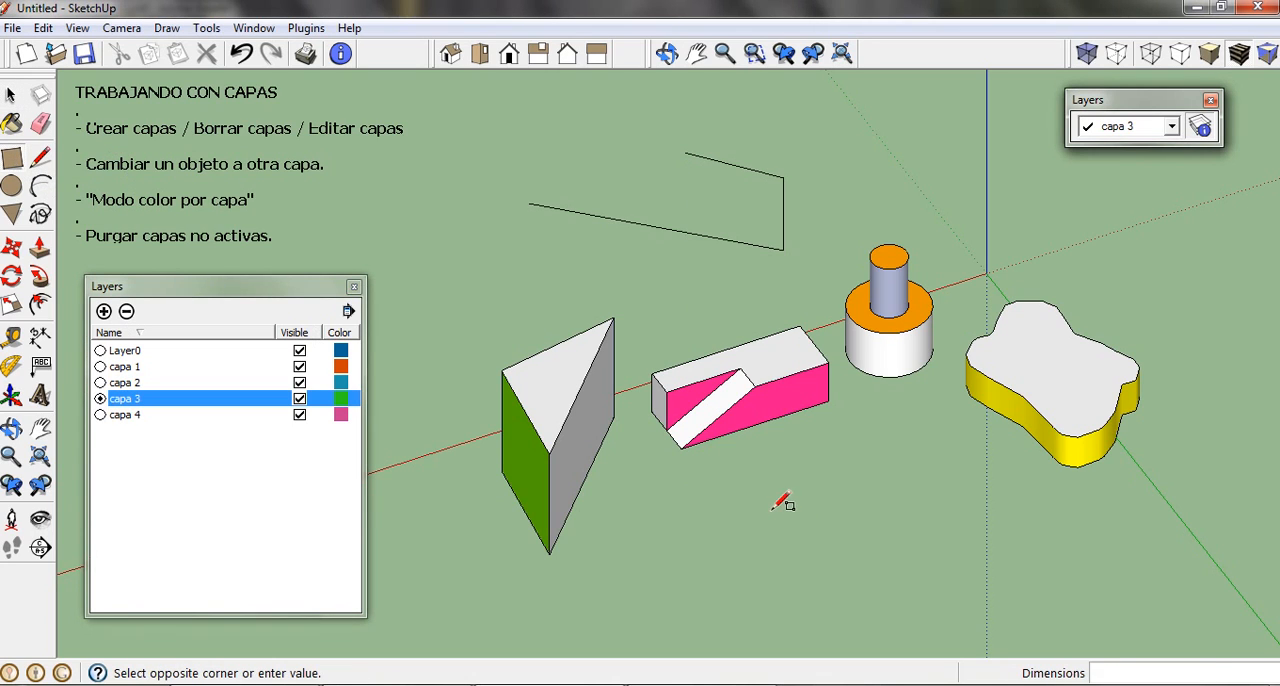
{"action": "left_click", "coordinate": [962, 533]}
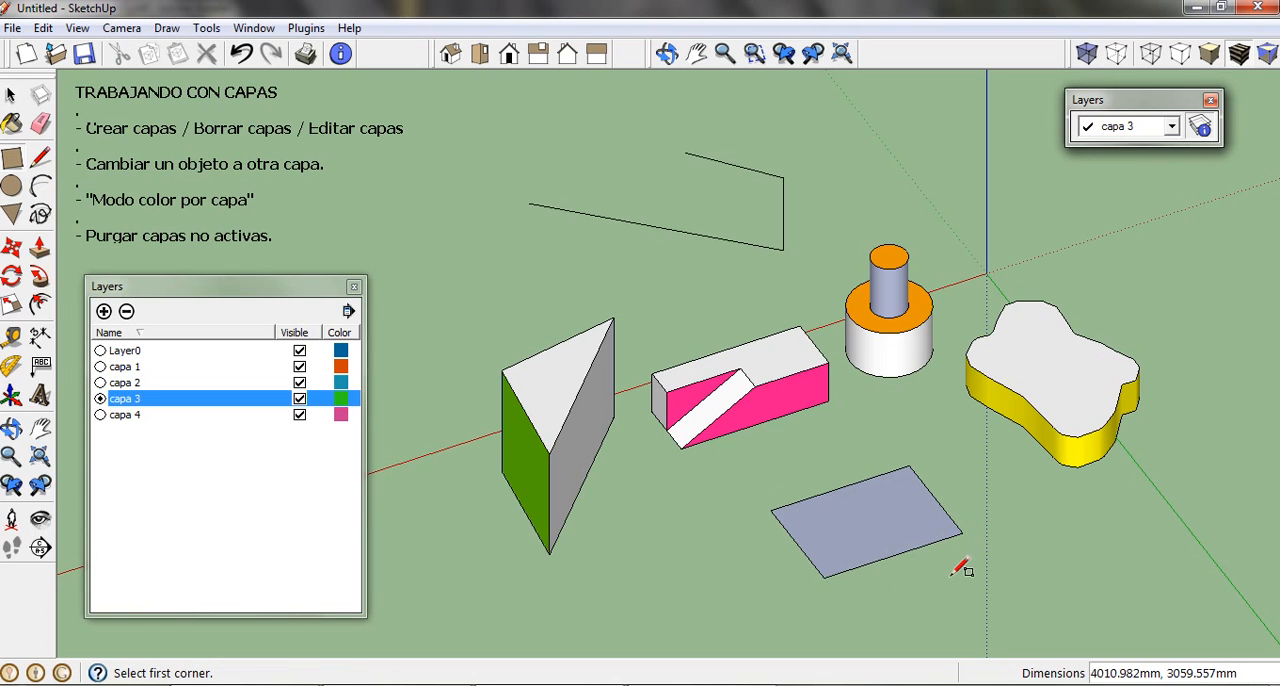
{"action": "key", "text": "space"}
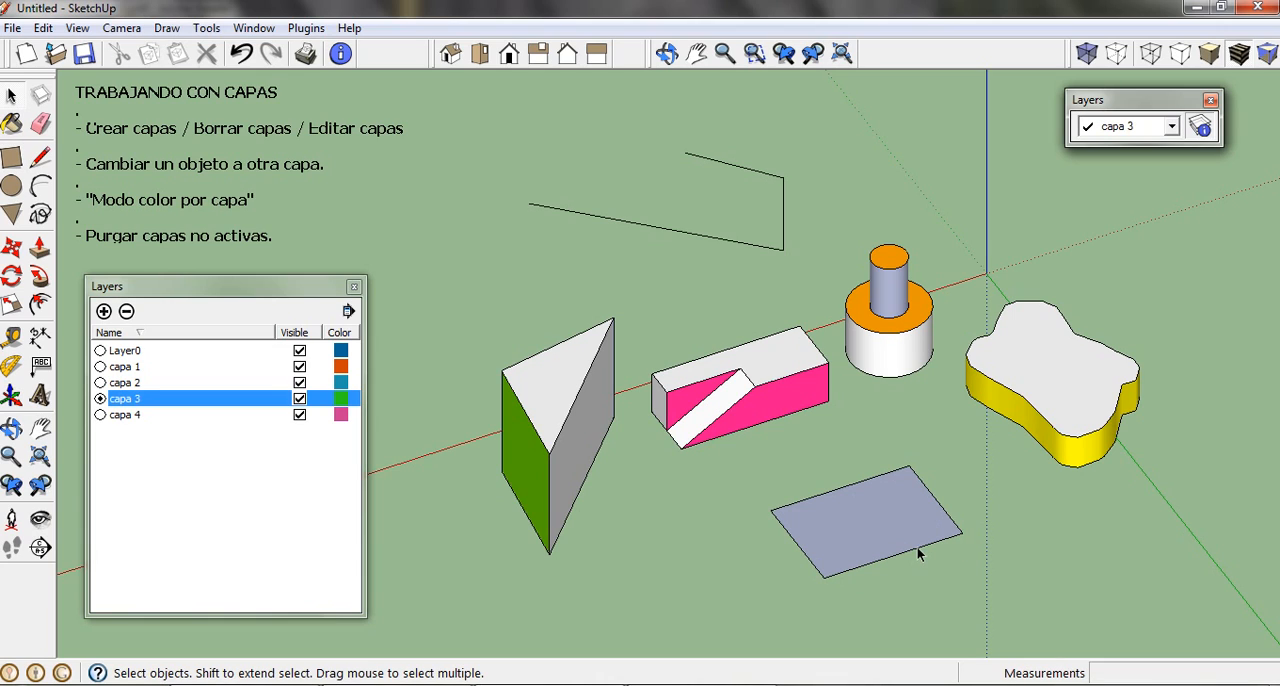
Step: Check which layer the new rectangle's edges and face belong to
{"action": "left_click", "coordinate": [918, 548]}
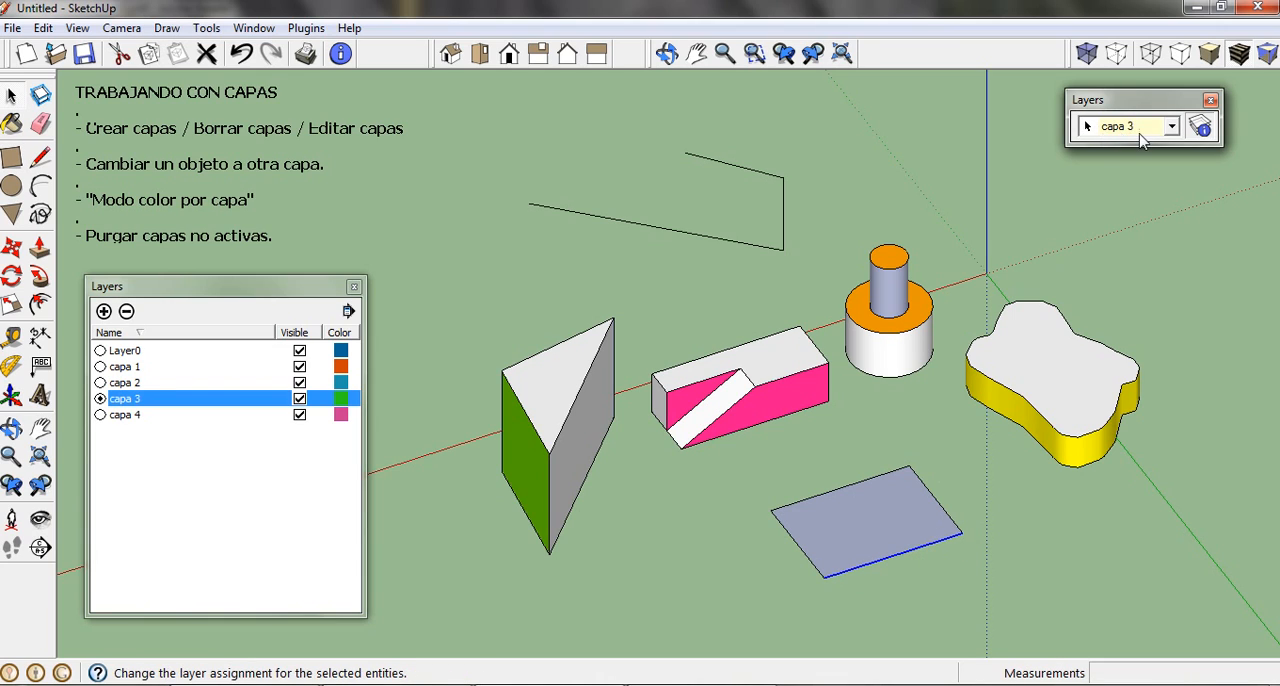
{"action": "left_click", "coordinate": [797, 544]}
{"action": "left_click", "coordinate": [822, 497]}
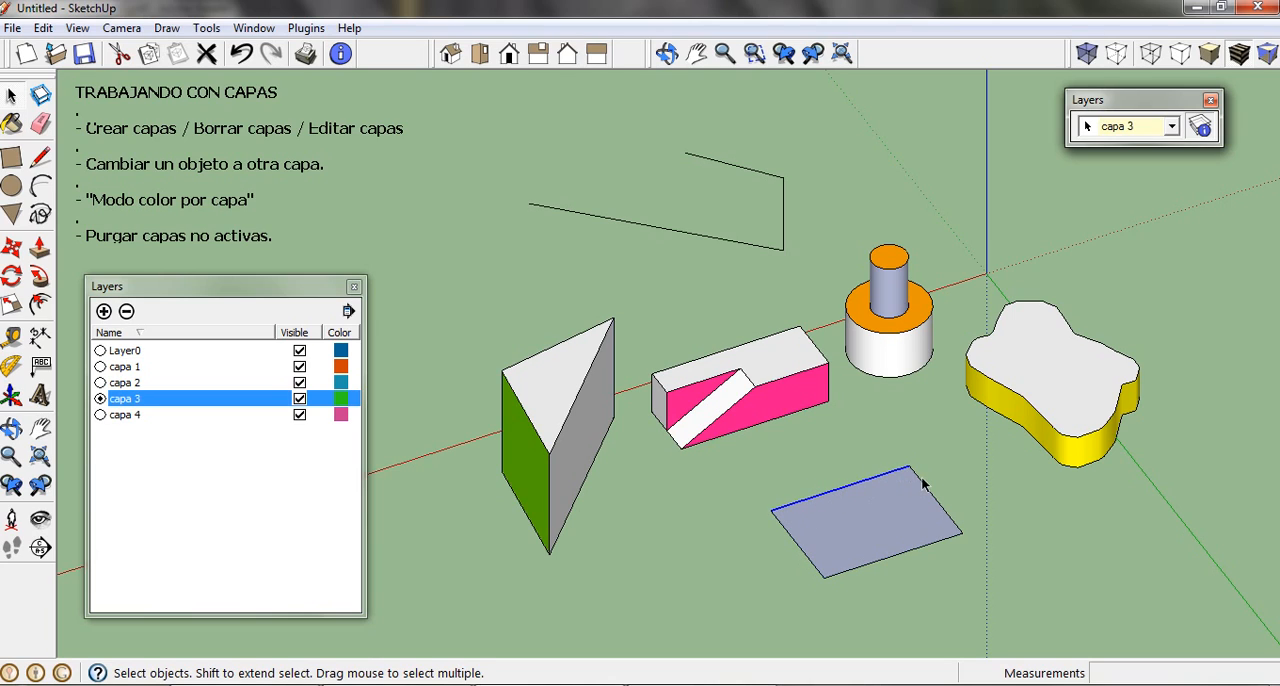
{"action": "left_click", "coordinate": [924, 487]}
{"action": "left_click", "coordinate": [880, 510]}
Step: Check which layer the faces of the cylinder, the rounded solid, the pink block and the triangular prism belong to
{"action": "left_click", "coordinate": [882, 316]}
{"action": "left_click", "coordinate": [1039, 413]}
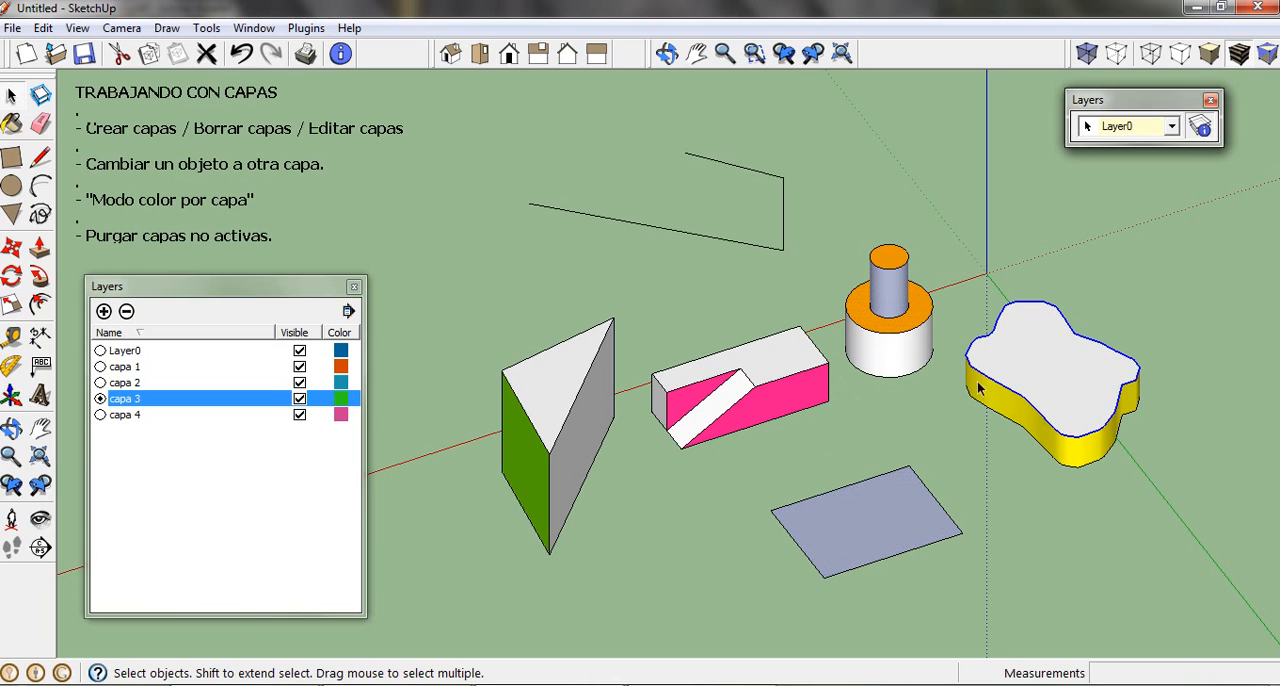
{"action": "left_click", "coordinate": [787, 388]}
{"action": "left_click", "coordinate": [731, 375]}
{"action": "left_click", "coordinate": [565, 388]}
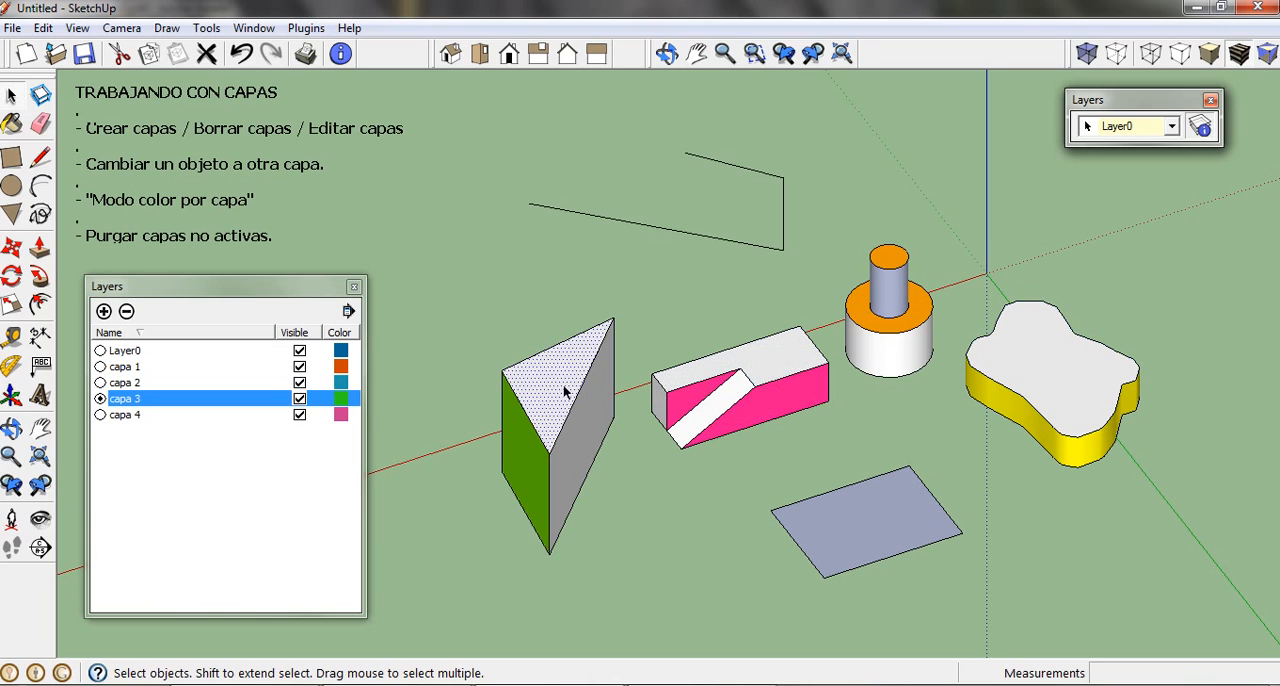
Step: Delete the rectangle and the three connected edges, and make Layer0 the active layer
{"action": "left_click", "coordinate": [868, 521]}
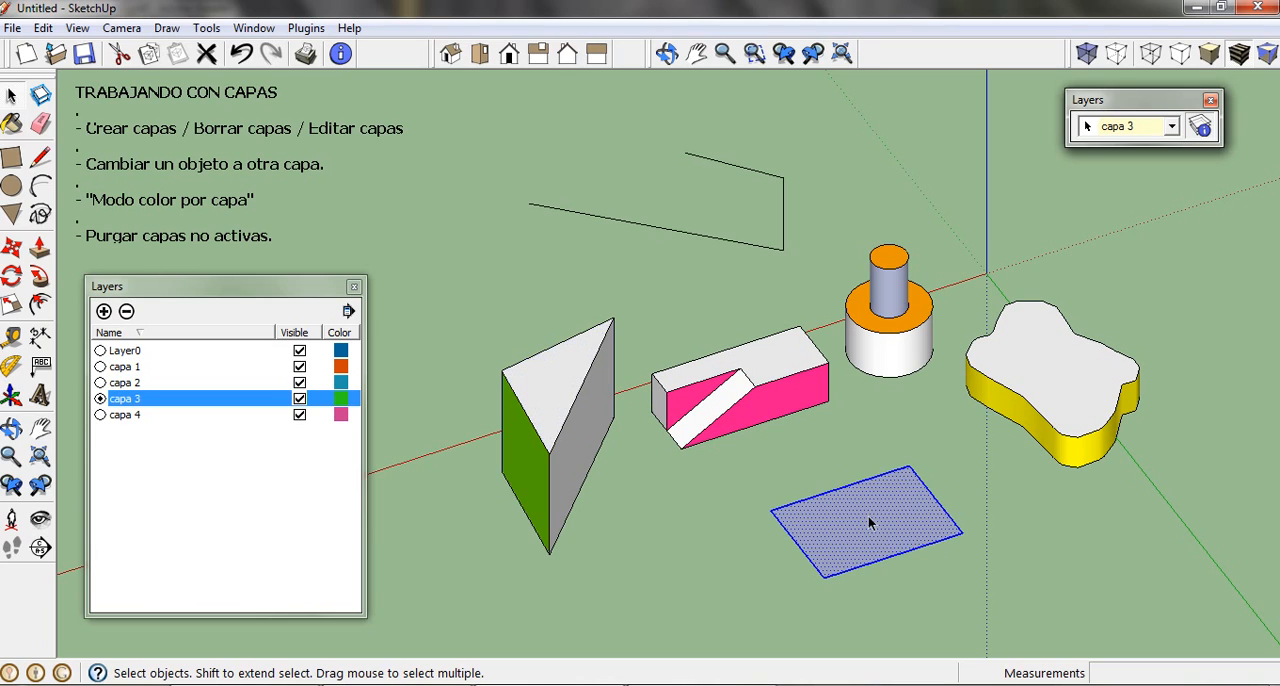
{"action": "key", "text": "Delete"}
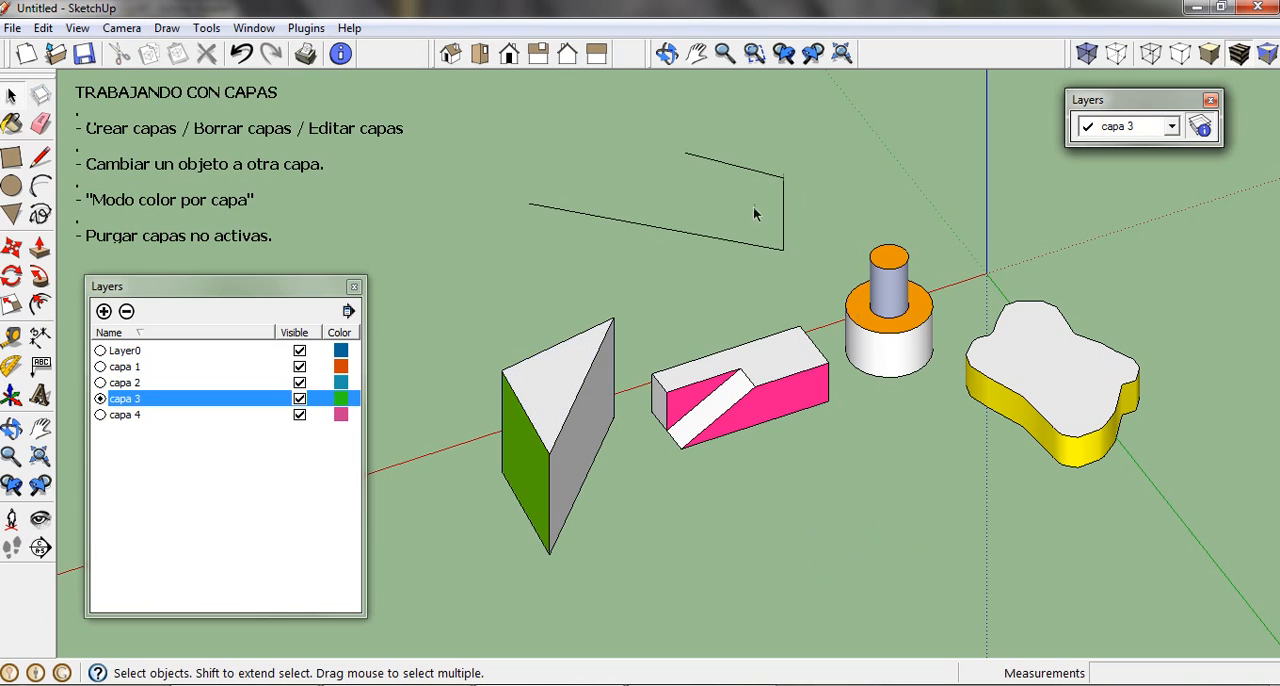
{"action": "triple_click", "coordinate": [710, 245]}
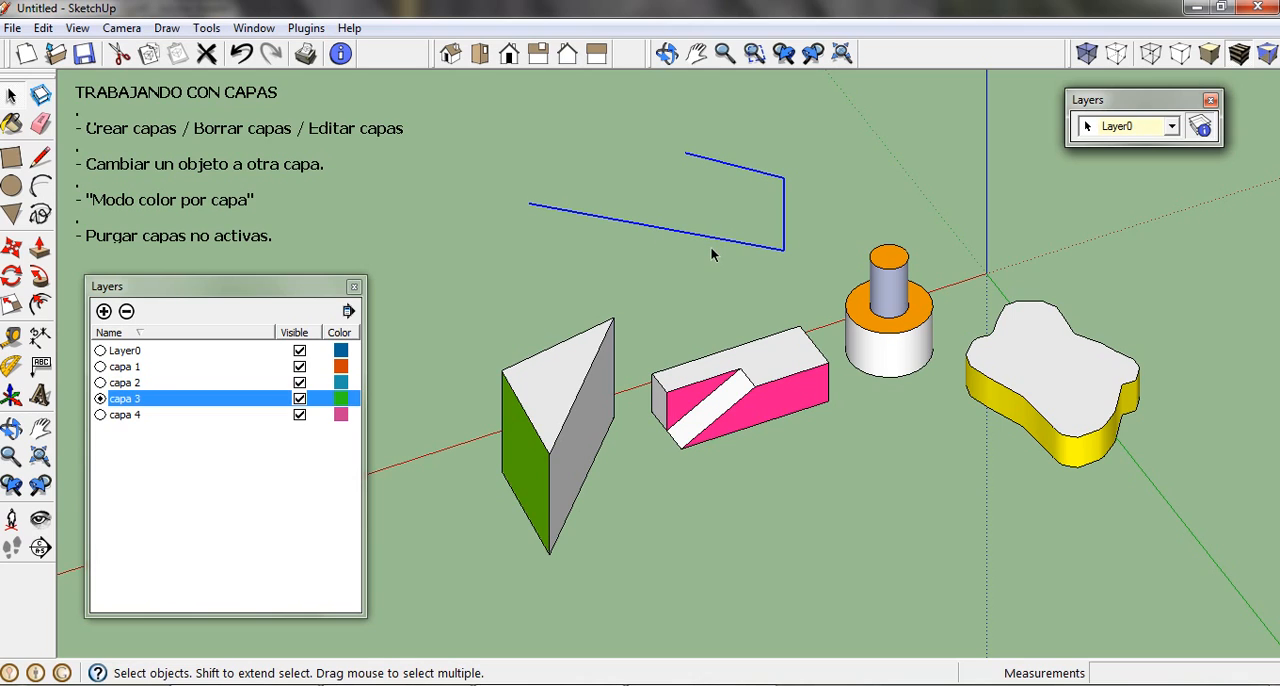
{"action": "key", "text": "Delete"}
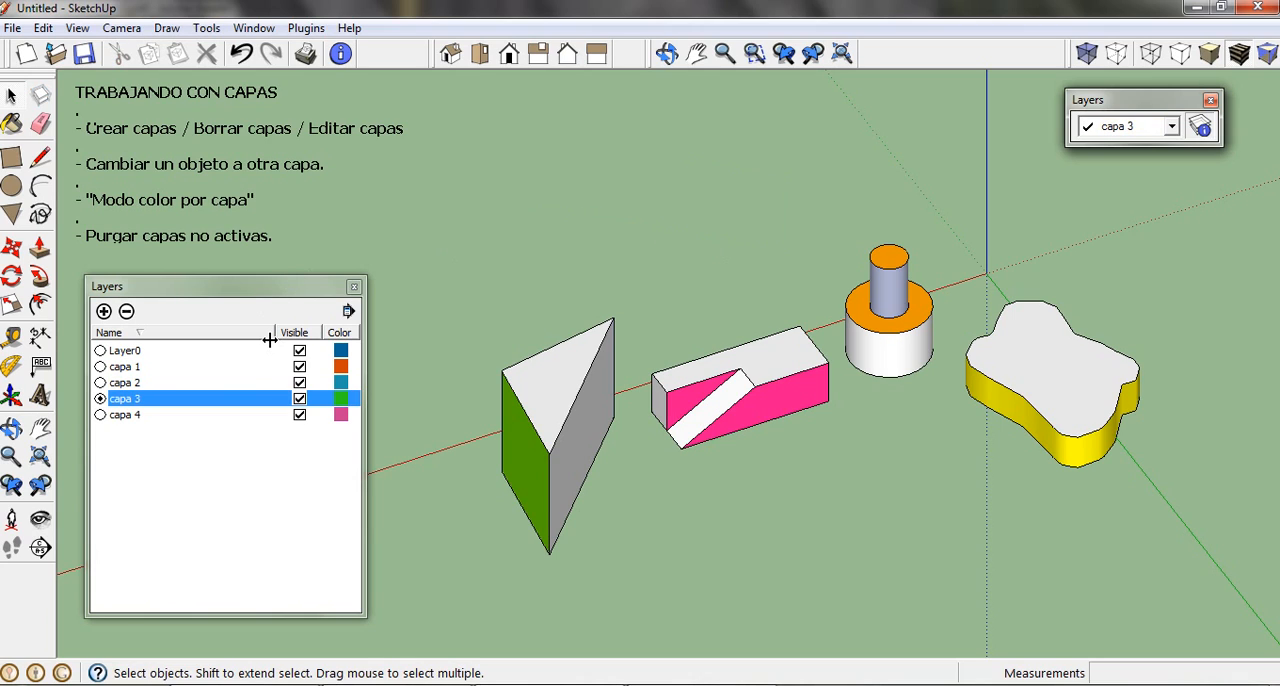
{"action": "left_click", "coordinate": [100, 351]}
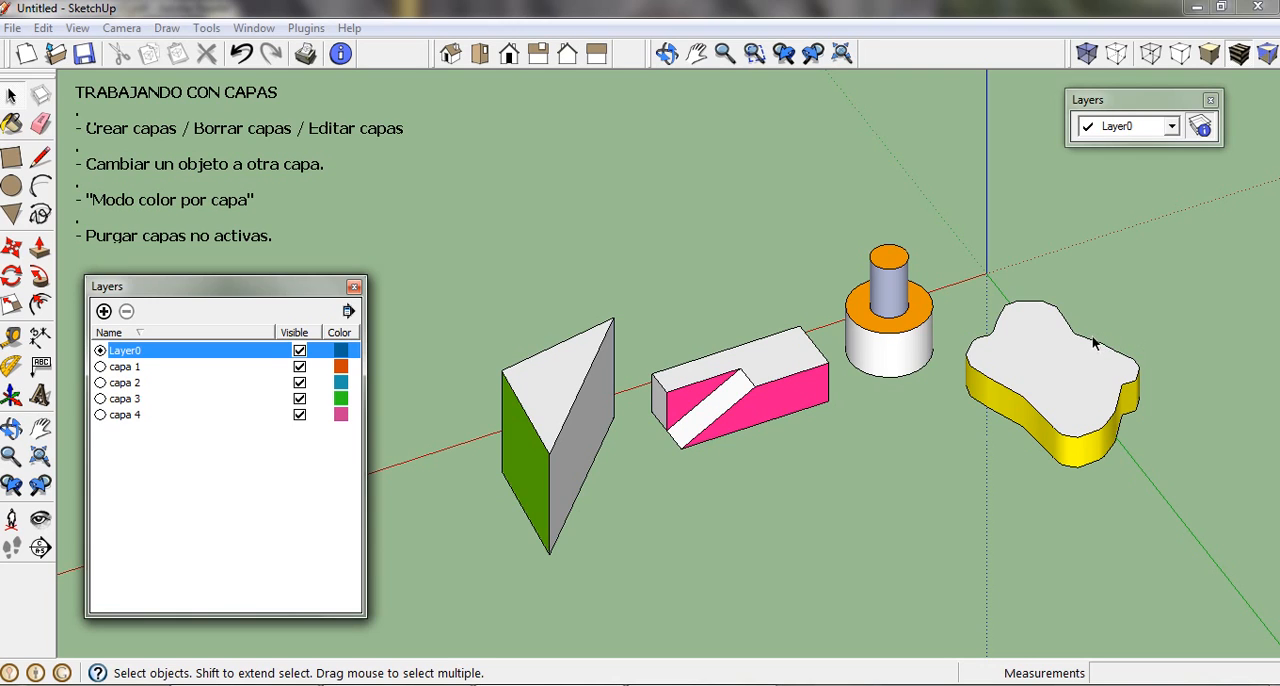
Step: Check the layer assignment of all solids together and of the triangular prism alone, leaving nothing selected
{"action": "scroll", "coordinate": [836, 446], "scroll_direction": "down", "scroll_amount": 4}
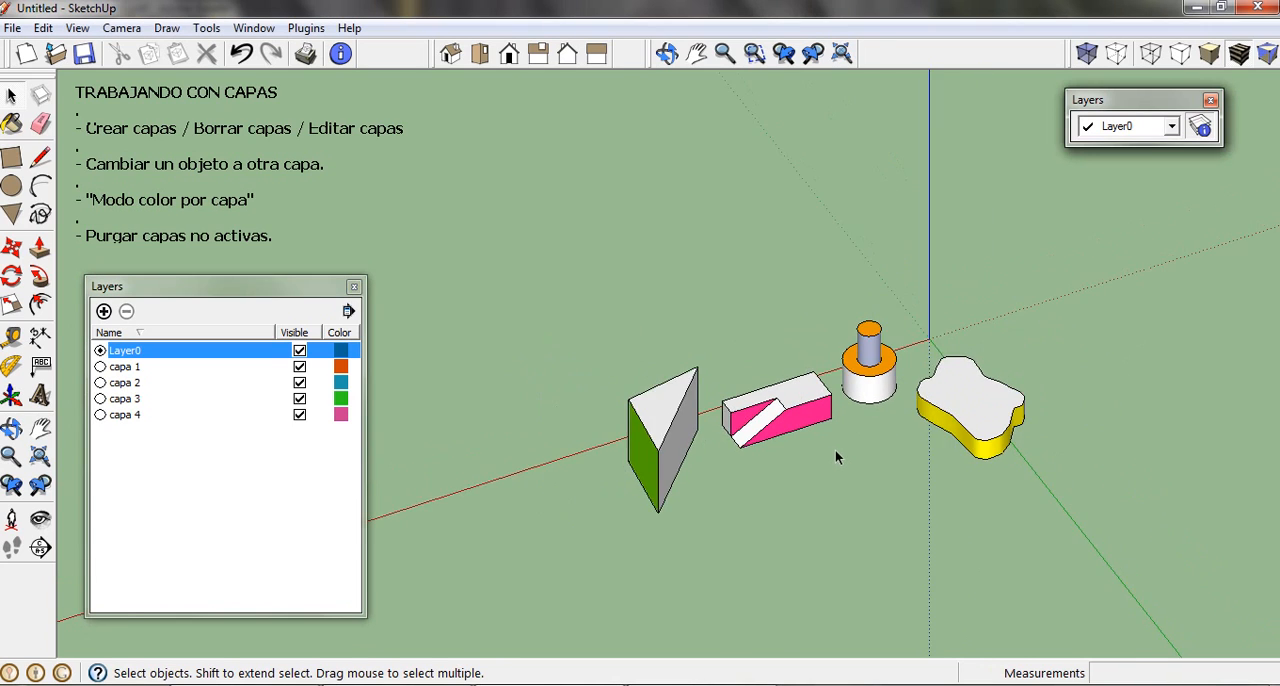
{"action": "key", "text": "ctrl+a"}
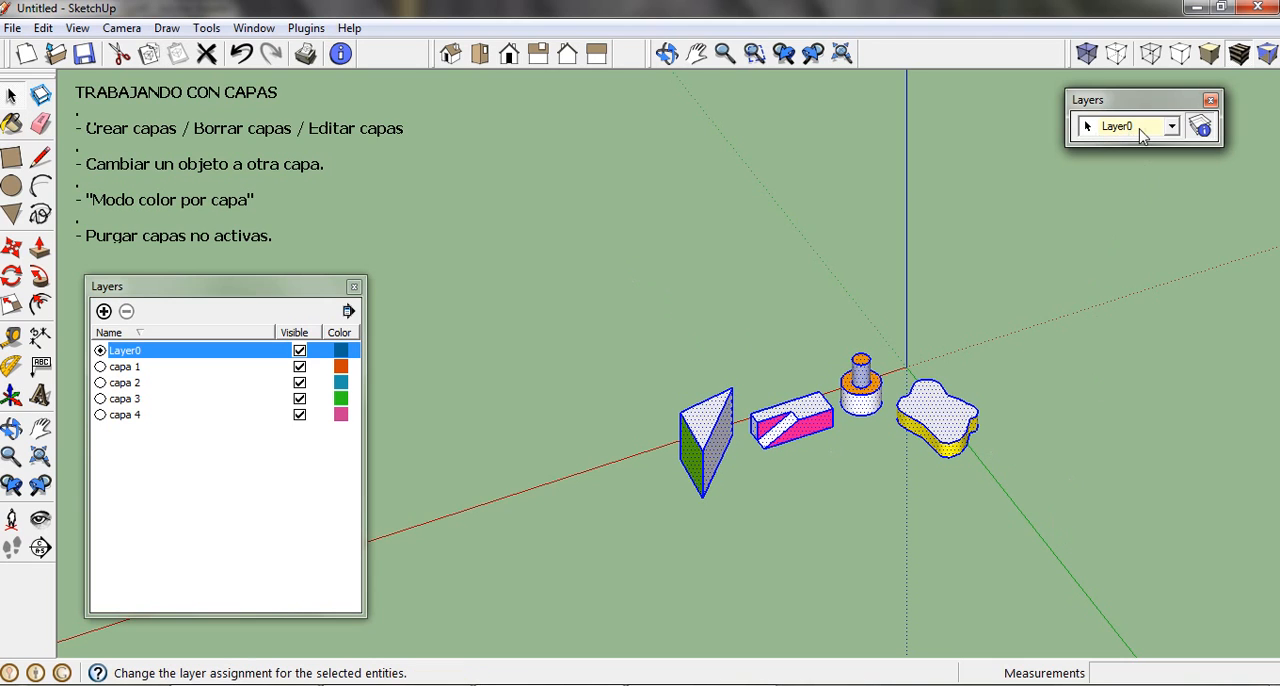
{"action": "left_click", "coordinate": [862, 288]}
{"action": "scroll", "coordinate": [872, 415], "scroll_direction": "up", "scroll_amount": 4}
{"action": "scroll", "coordinate": [876, 421], "scroll_direction": "down", "scroll_amount": 2}
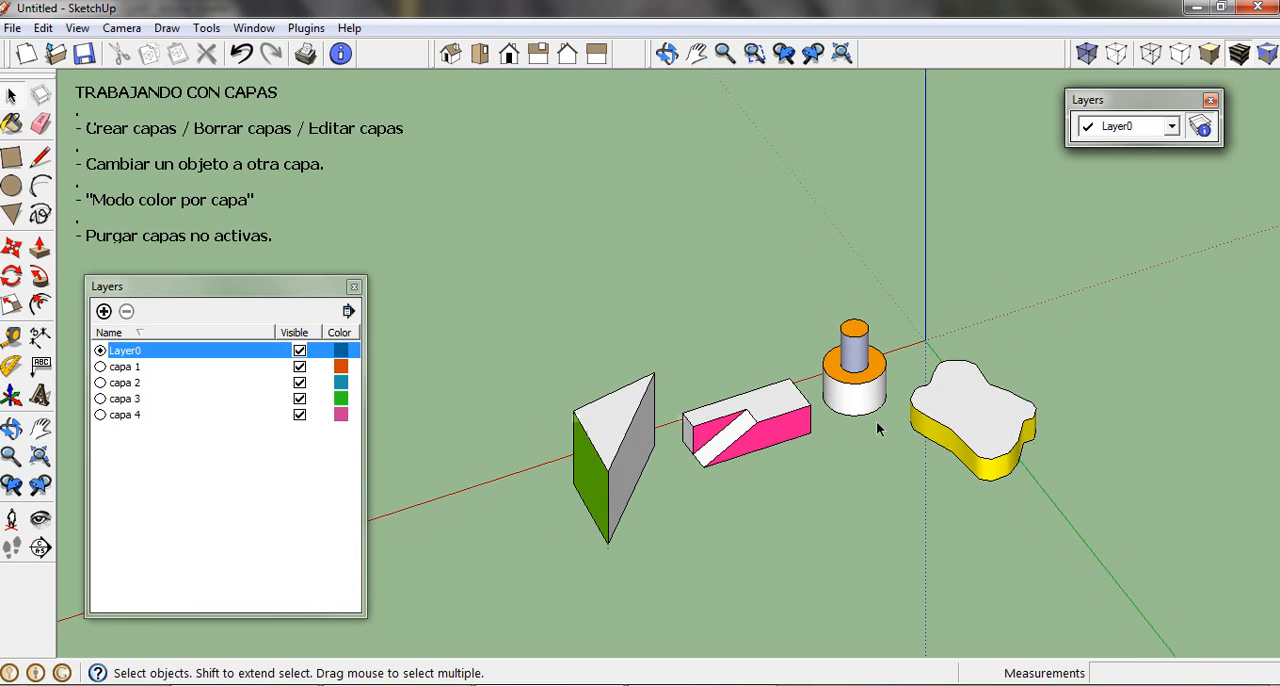
{"action": "left_click", "coordinate": [610, 443]}
{"action": "triple_click", "coordinate": [610, 443]}
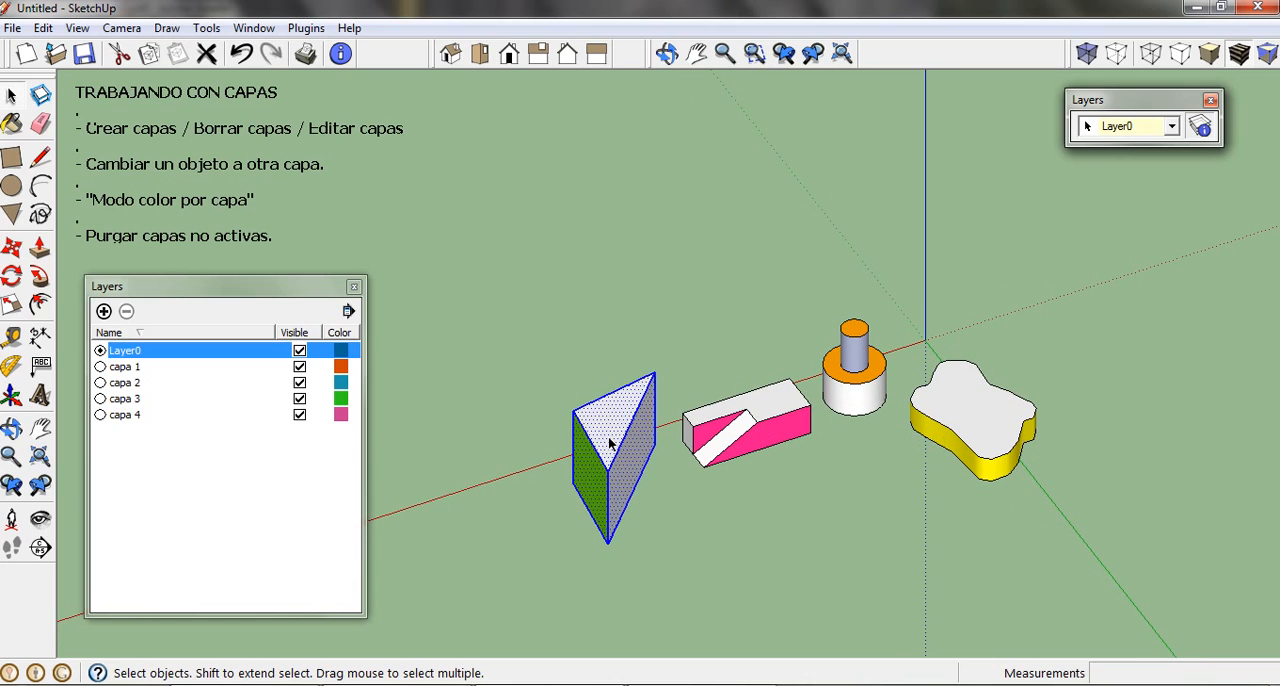
{"action": "left_click", "coordinate": [743, 351]}
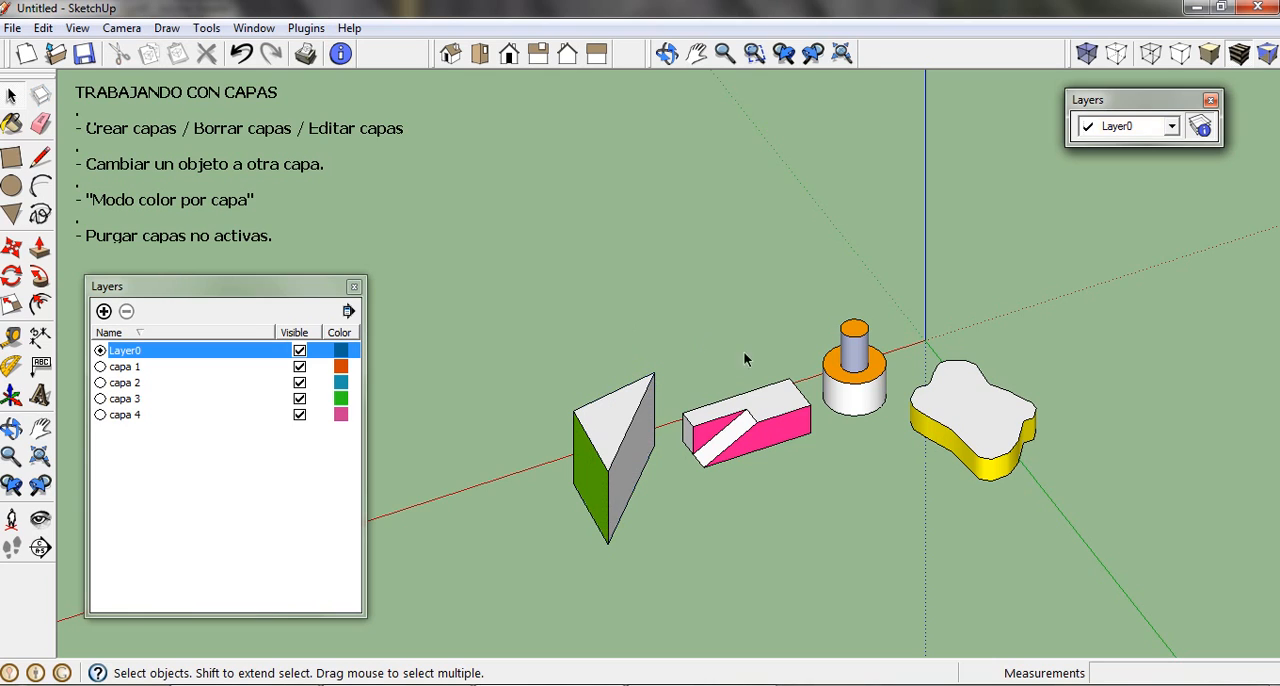
Step: Assign the entire pink block to layer capa 1 through its Entity Info and recheck its layer
{"action": "triple_click", "coordinate": [770, 422]}
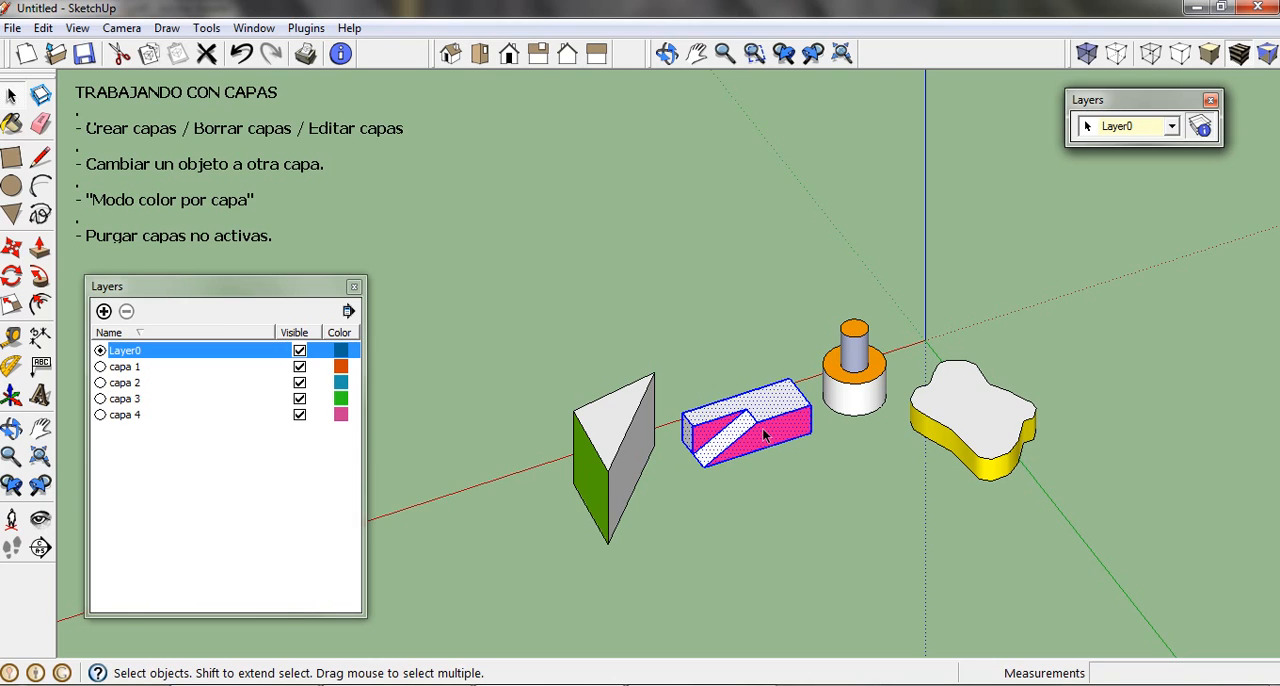
{"action": "right_click", "coordinate": [764, 436]}
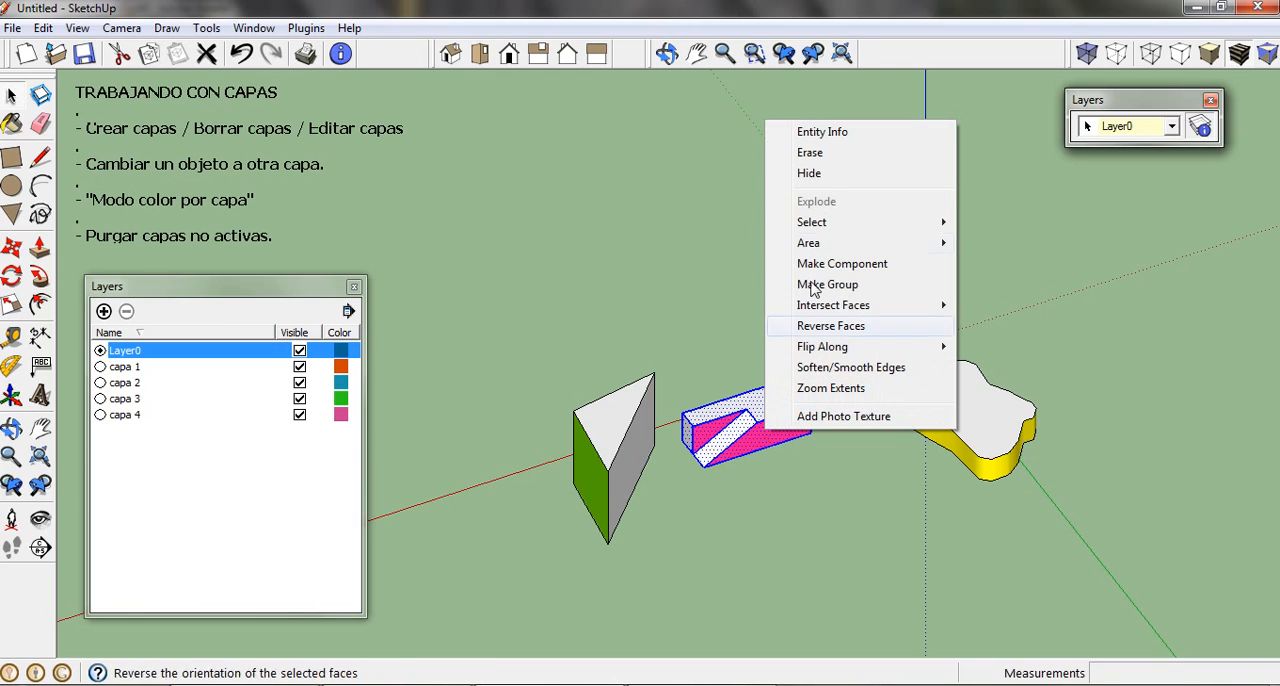
{"action": "left_click", "coordinate": [842, 140]}
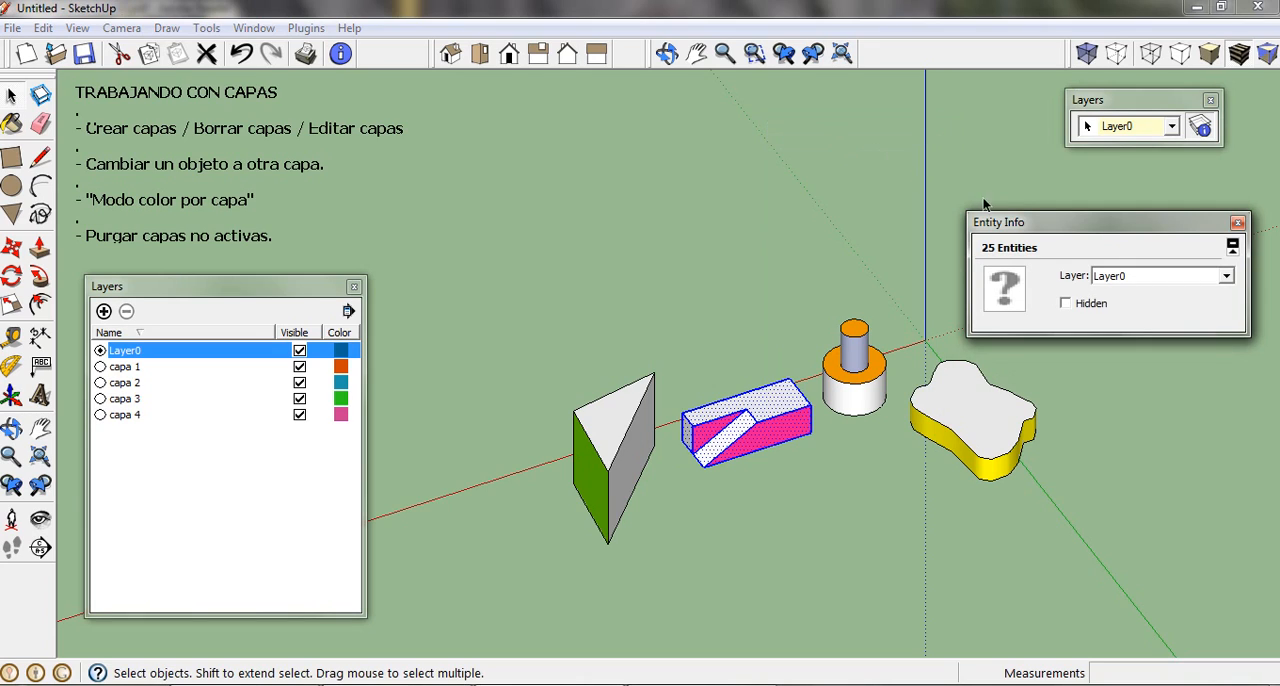
{"action": "left_click", "coordinate": [1226, 276]}
{"action": "left_click", "coordinate": [1197, 310]}
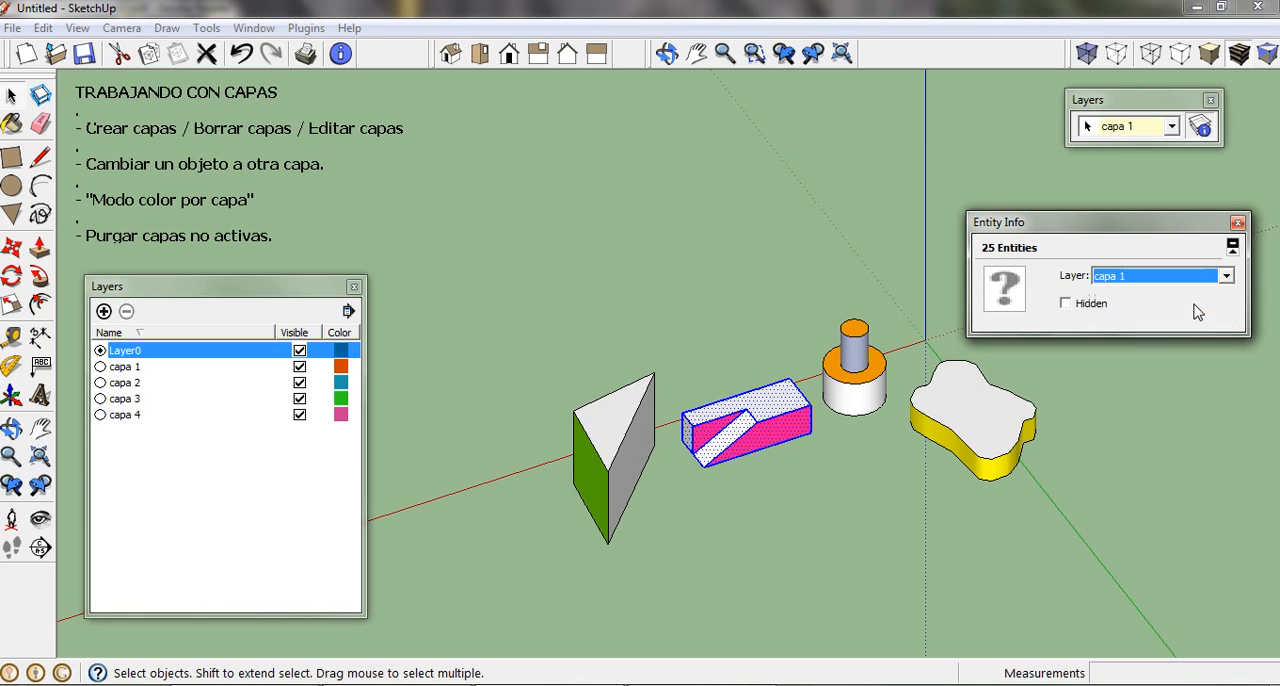
{"action": "left_click", "coordinate": [771, 235]}
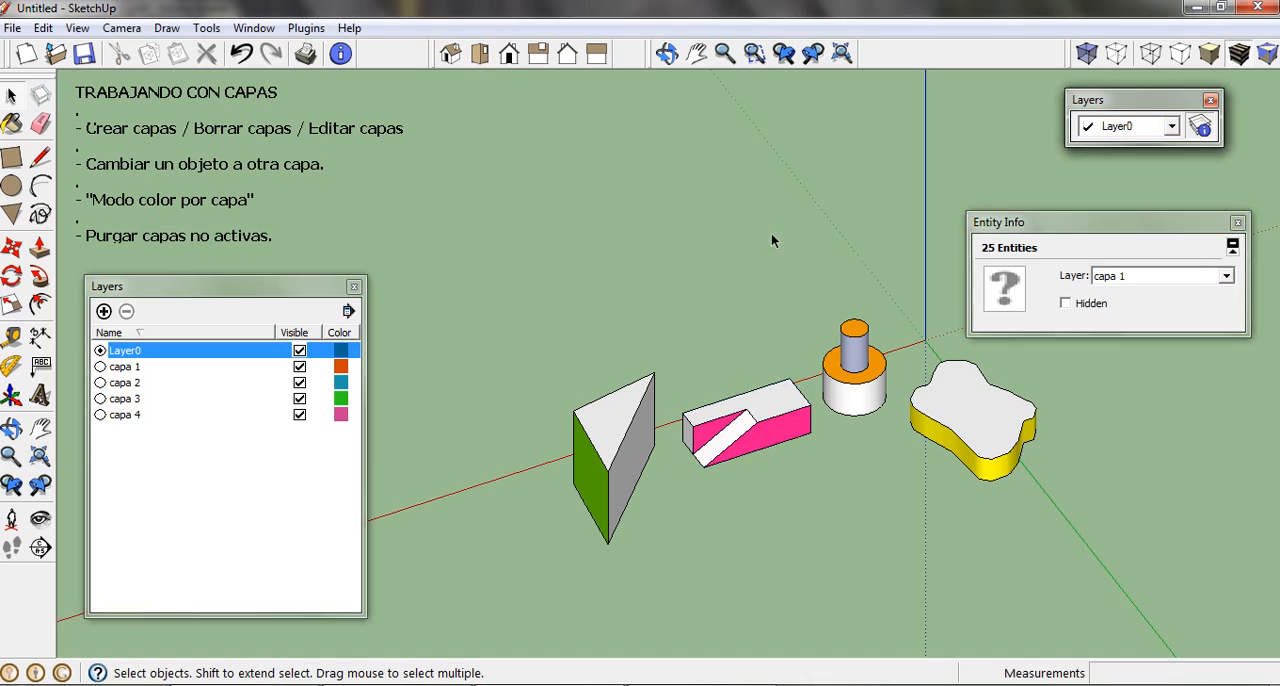
{"action": "triple_click", "coordinate": [755, 430]}
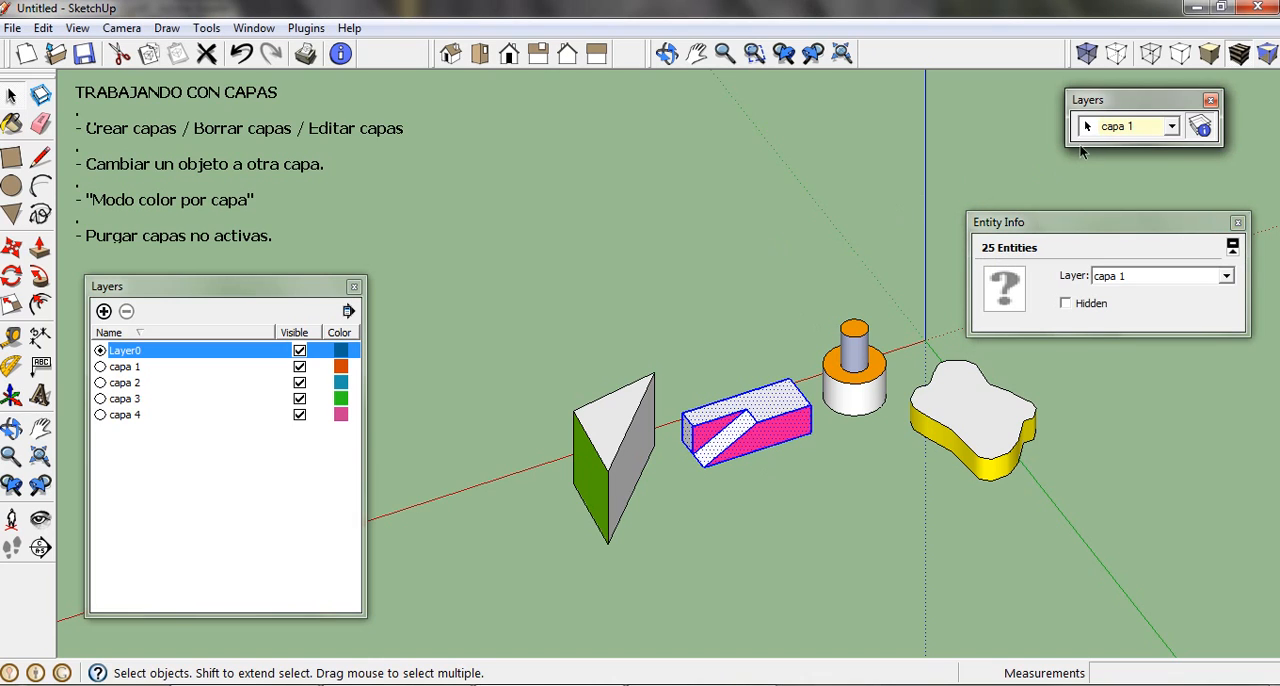
{"action": "left_click", "coordinate": [786, 193]}
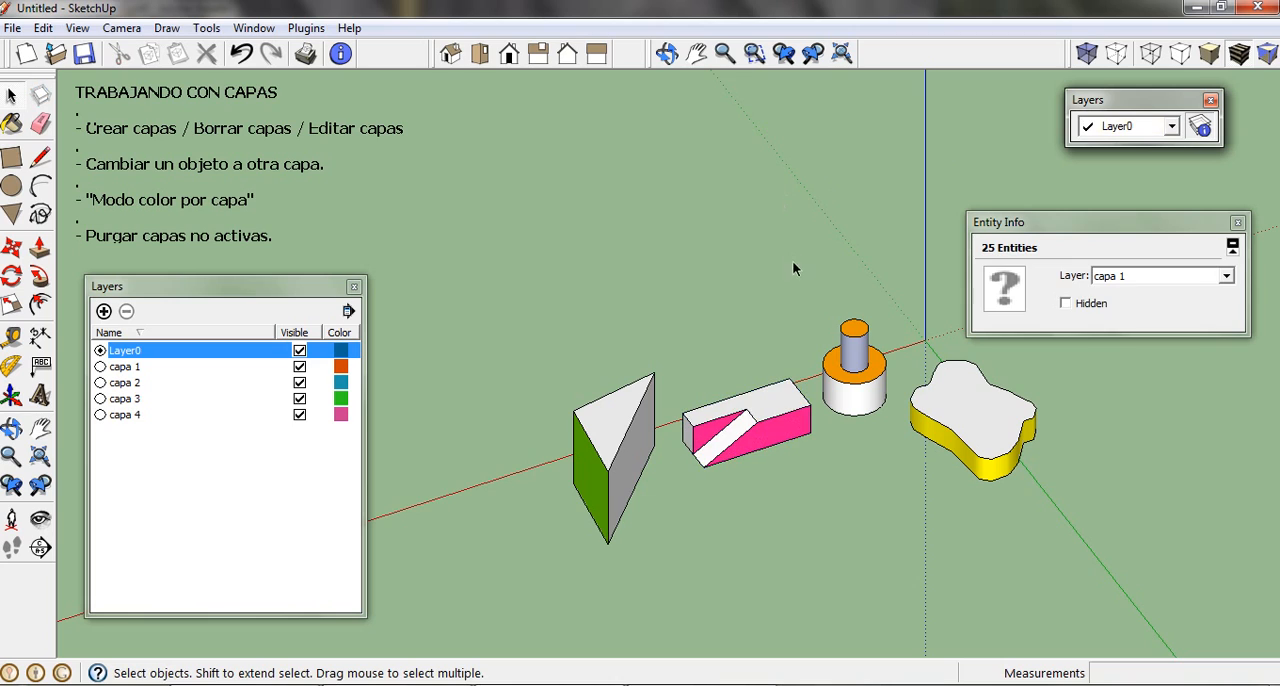
Step: Move the Entity Info window clear of the solids, and assign the whole stepped cylinder to layer capa 2
{"action": "left_click_drag", "start_coordinate": [1018, 225], "coordinate": [570, 113]}
{"action": "triple_click", "coordinate": [846, 375]}
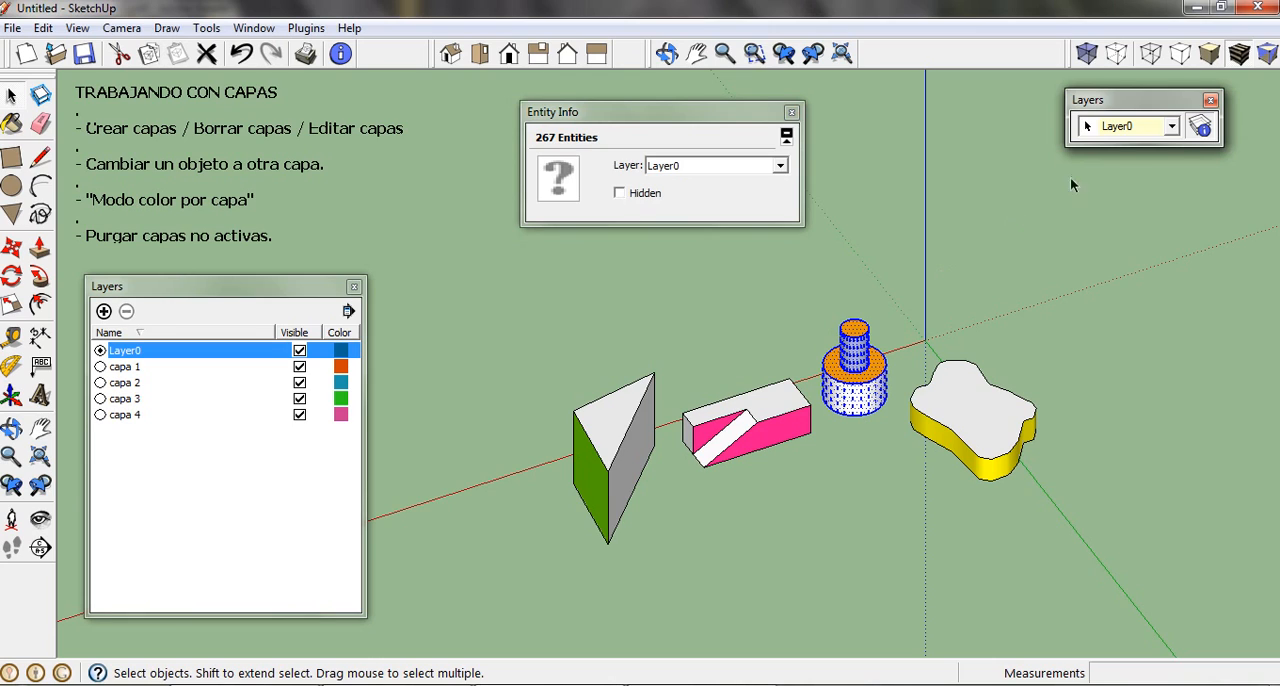
{"action": "left_click", "coordinate": [1172, 128]}
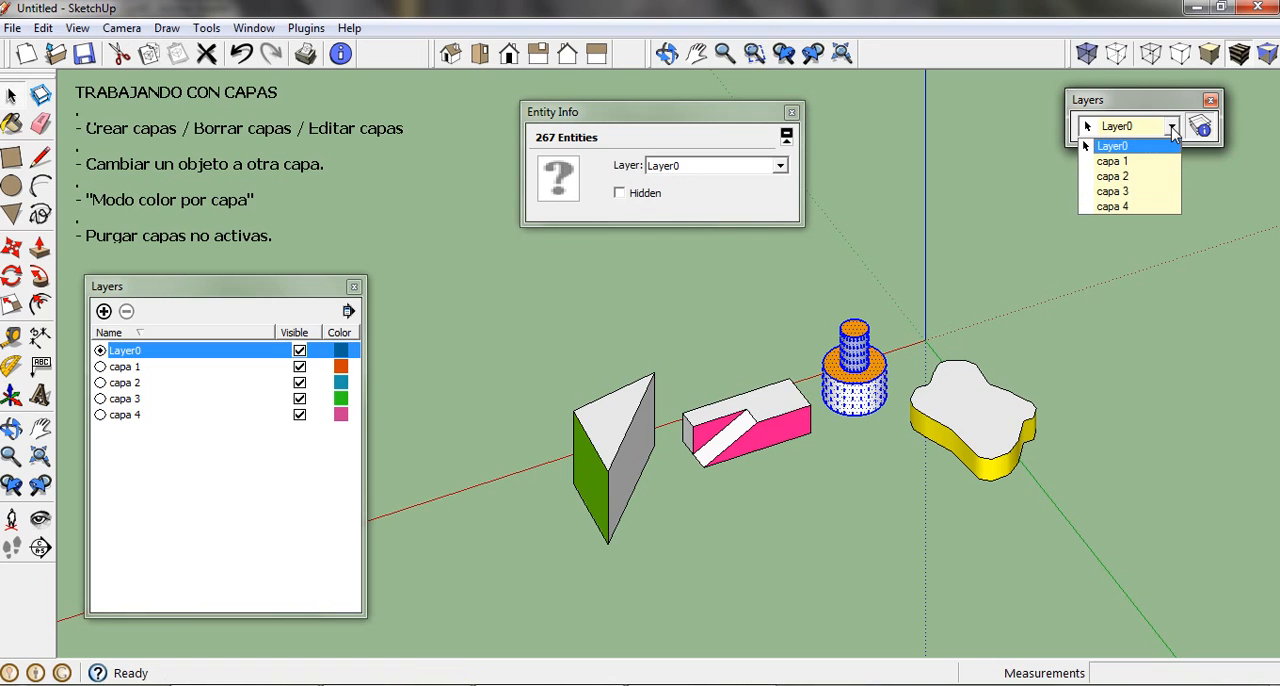
{"action": "left_click", "coordinate": [1150, 176]}
{"action": "left_click", "coordinate": [959, 250]}
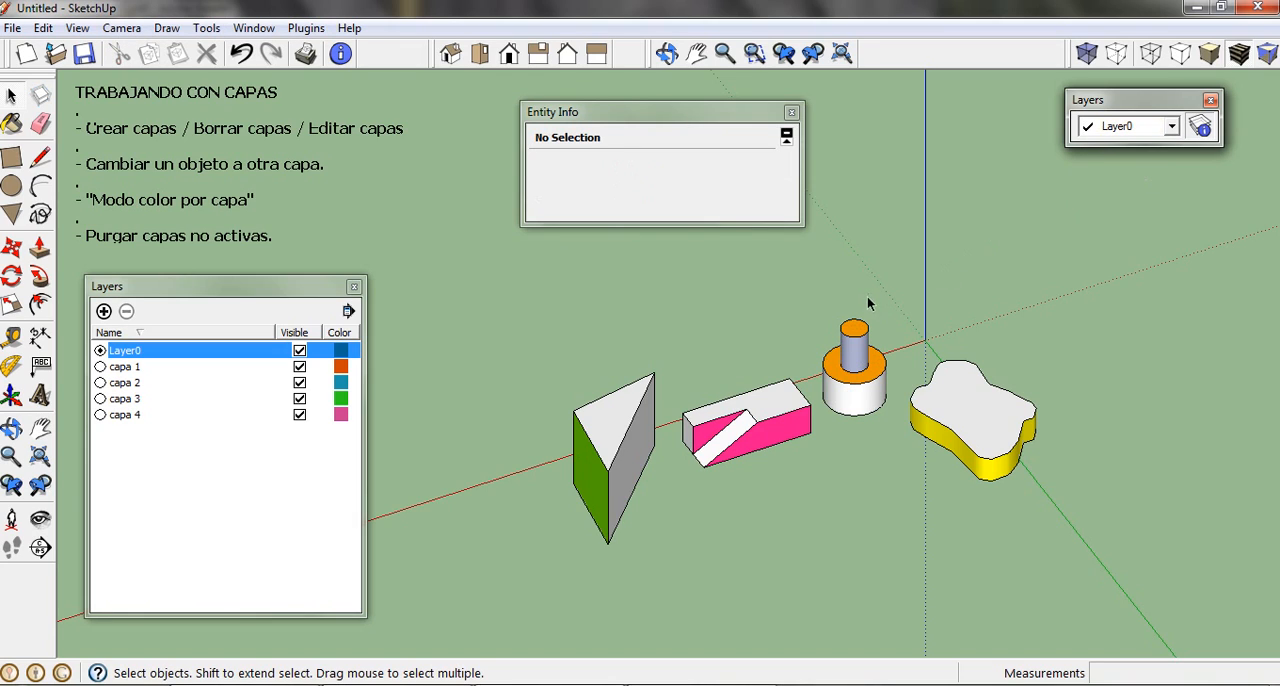
{"action": "triple_click", "coordinate": [857, 345]}
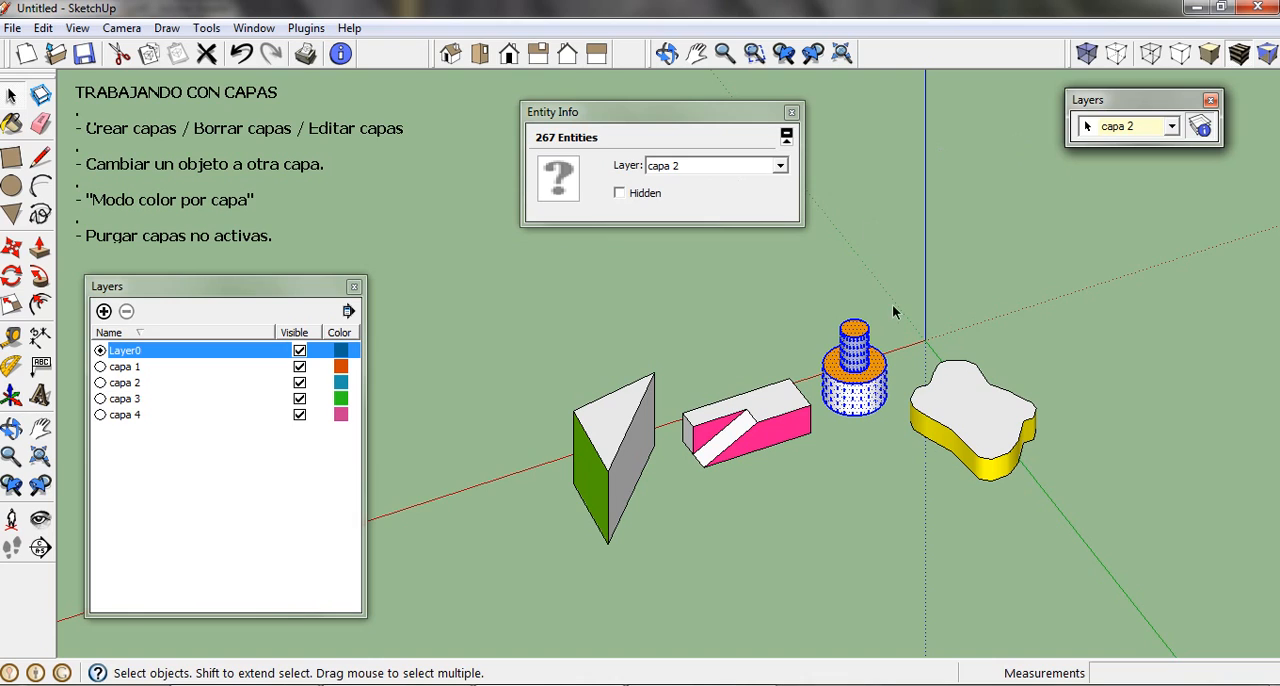
{"action": "left_click", "coordinate": [894, 312]}
Step: Assign the entire yellow-sided rounded solid to layer capa 3 and verify its layer
{"action": "triple_click", "coordinate": [953, 413]}
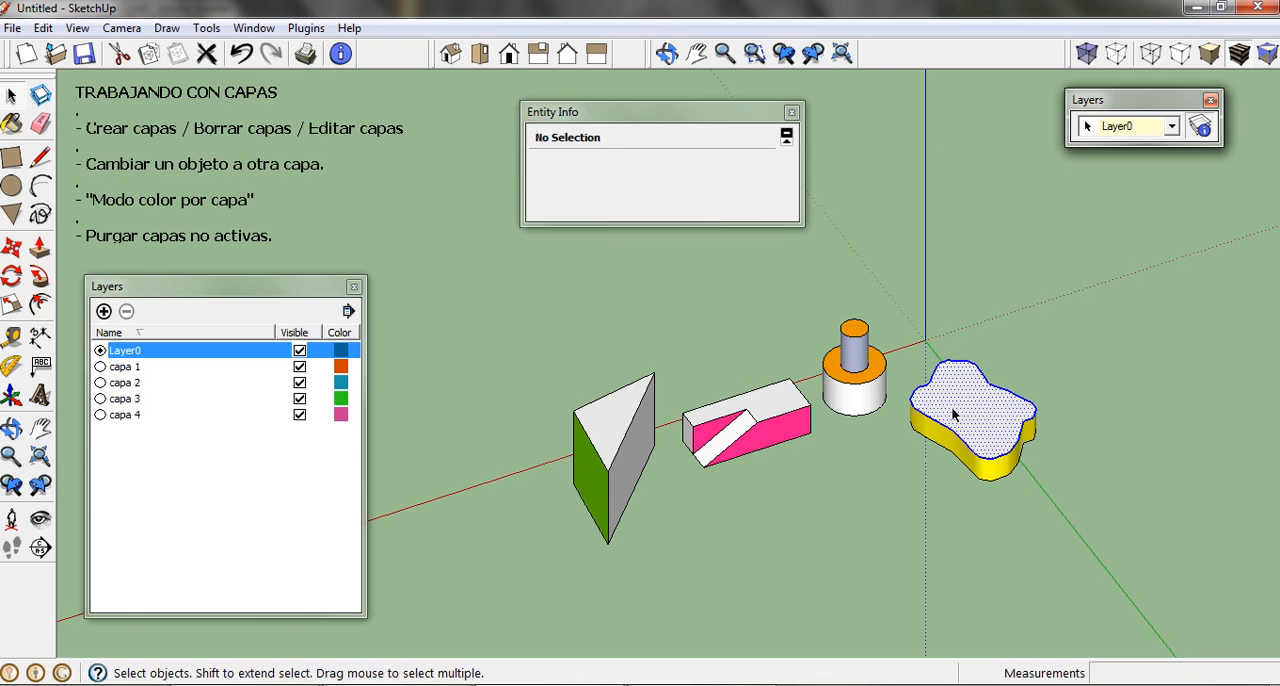
{"action": "left_click", "coordinate": [1170, 127]}
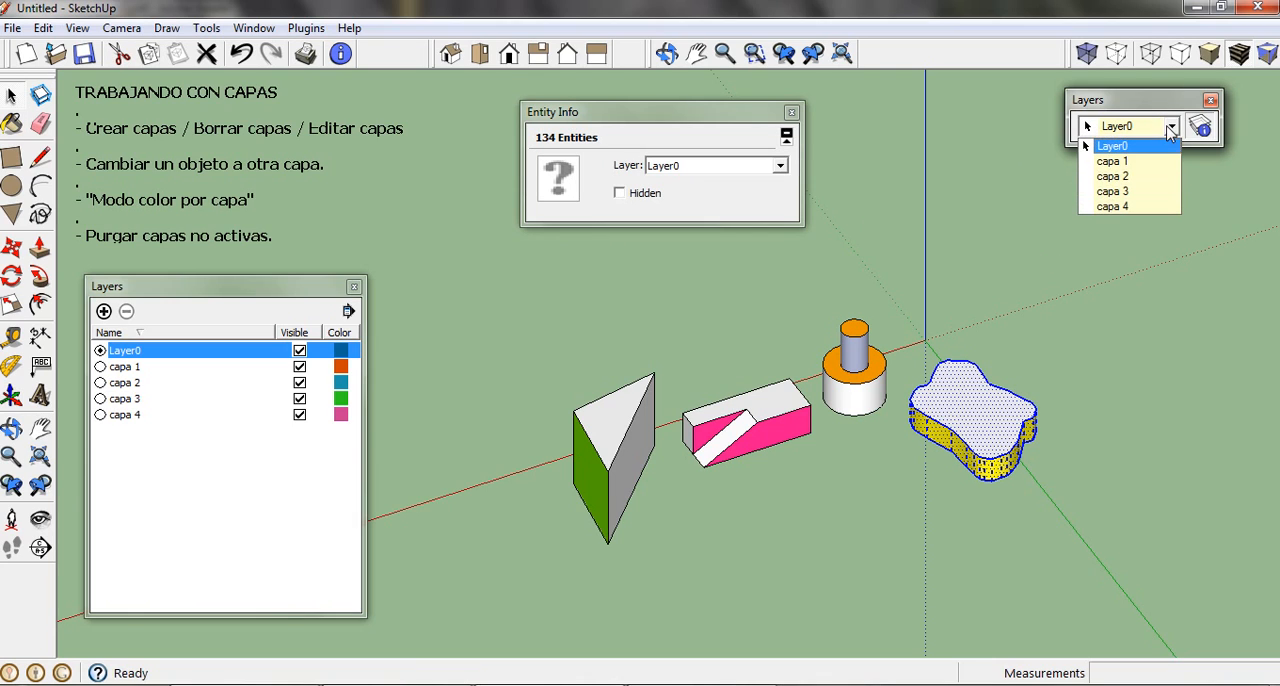
{"action": "left_click", "coordinate": [1153, 191]}
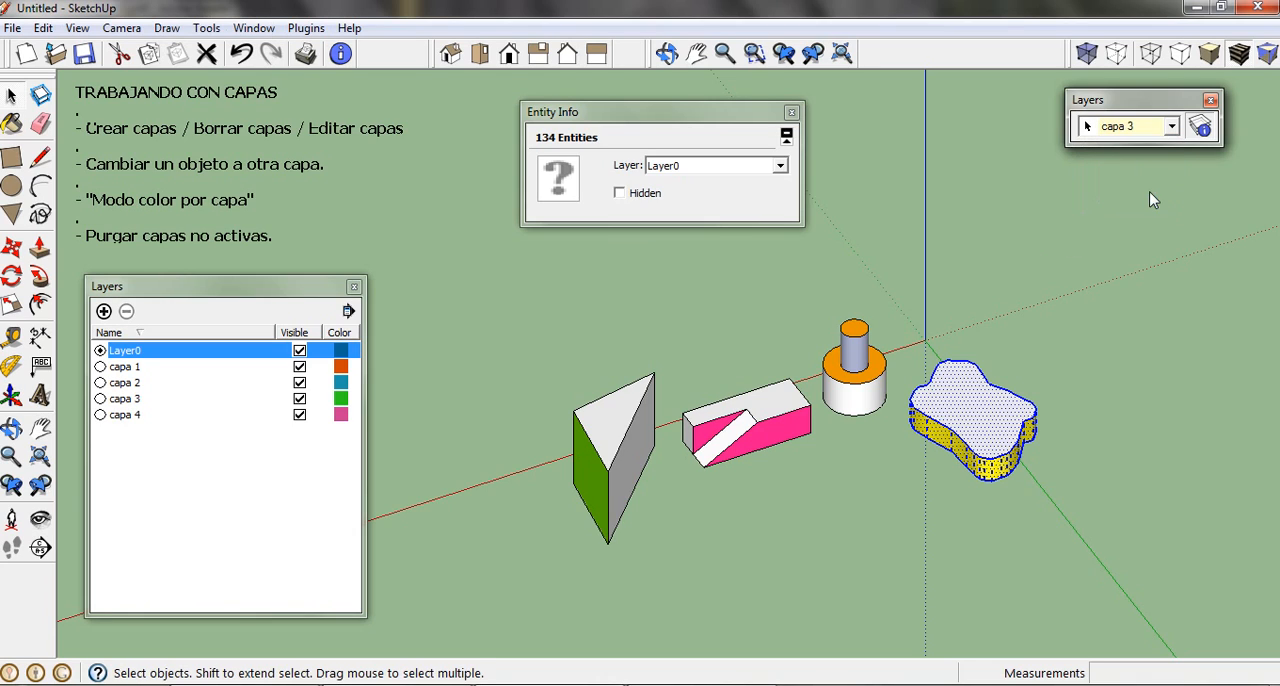
{"action": "left_click", "coordinate": [1039, 242]}
{"action": "triple_click", "coordinate": [992, 409]}
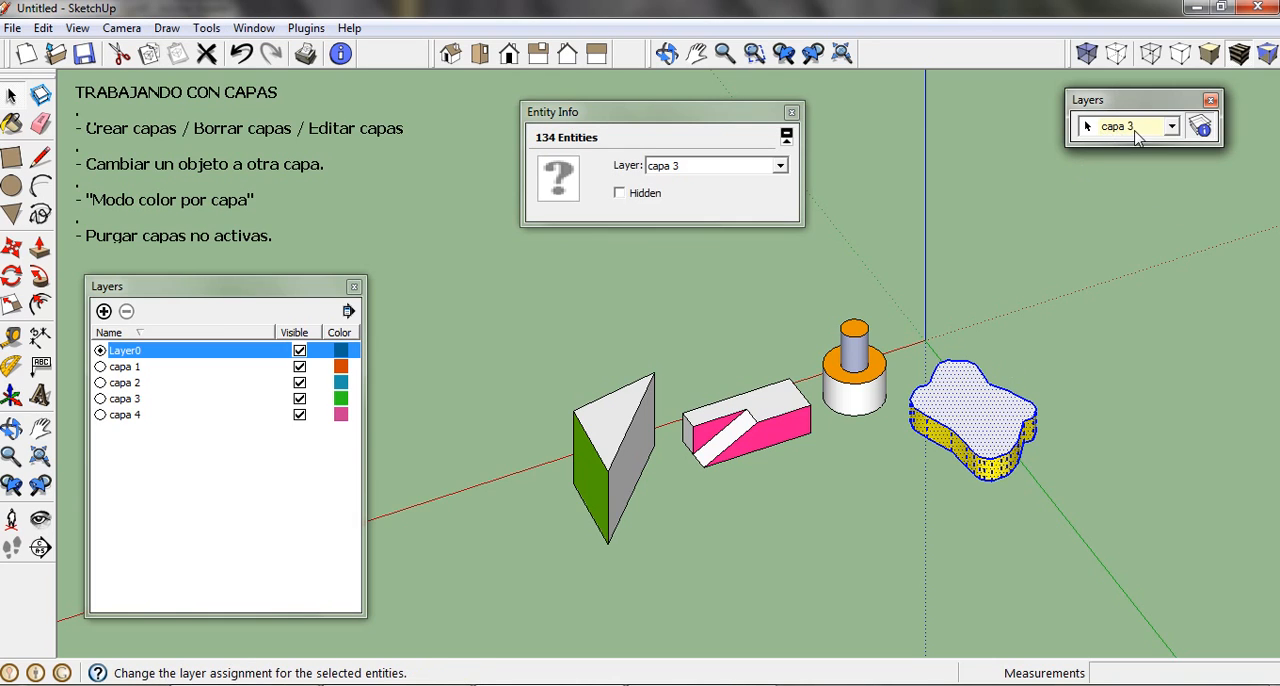
{"action": "left_click", "coordinate": [1100, 268]}
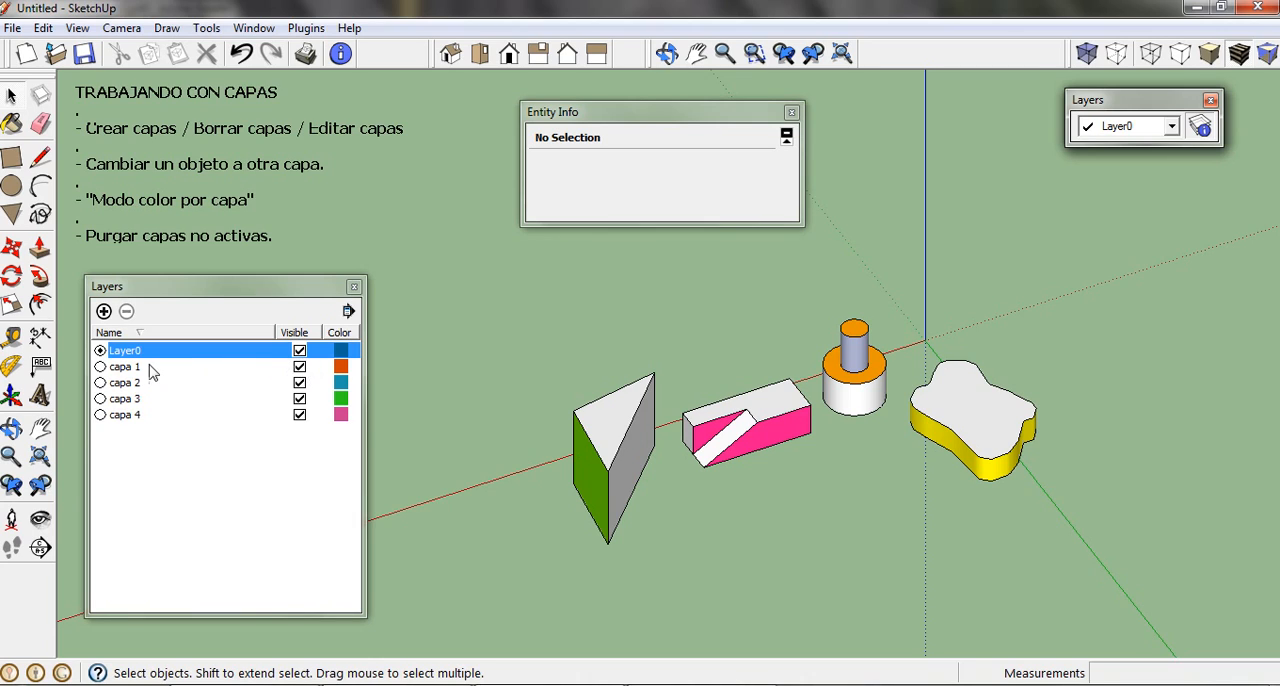
Step: Hide layer capa 1 to check which solid it contains, and make it visible again
{"action": "left_click", "coordinate": [300, 367]}
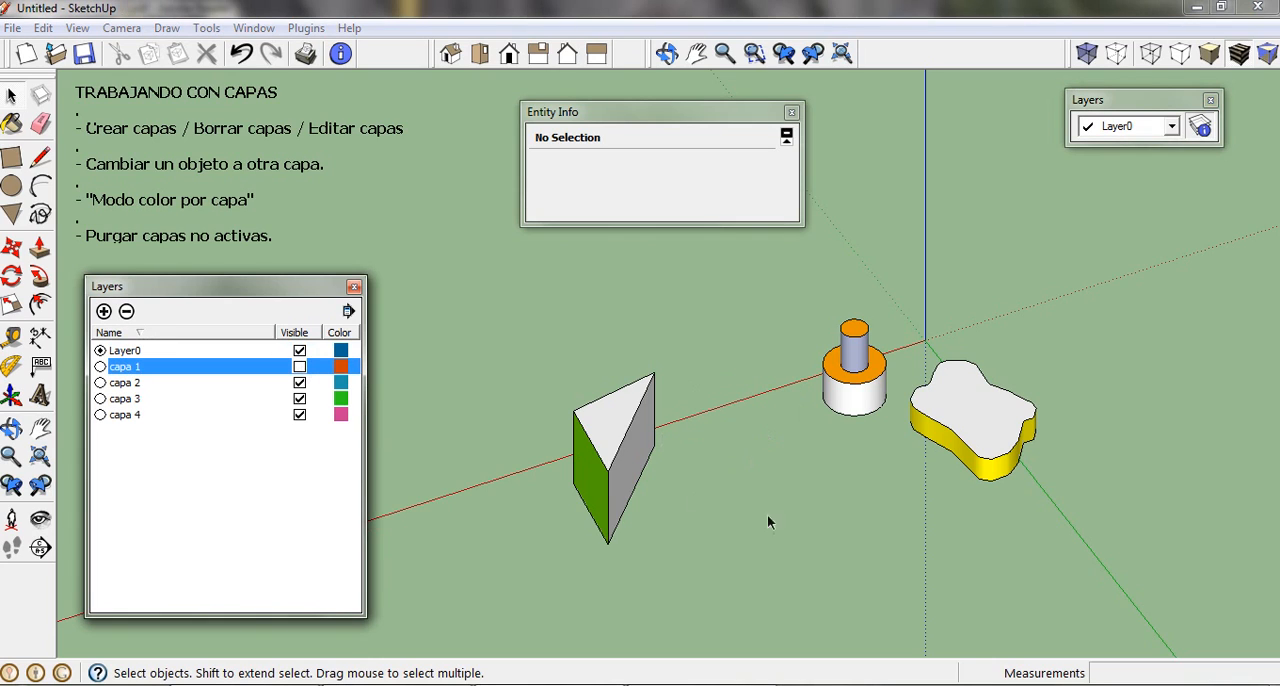
{"action": "left_click", "coordinate": [300, 367]}
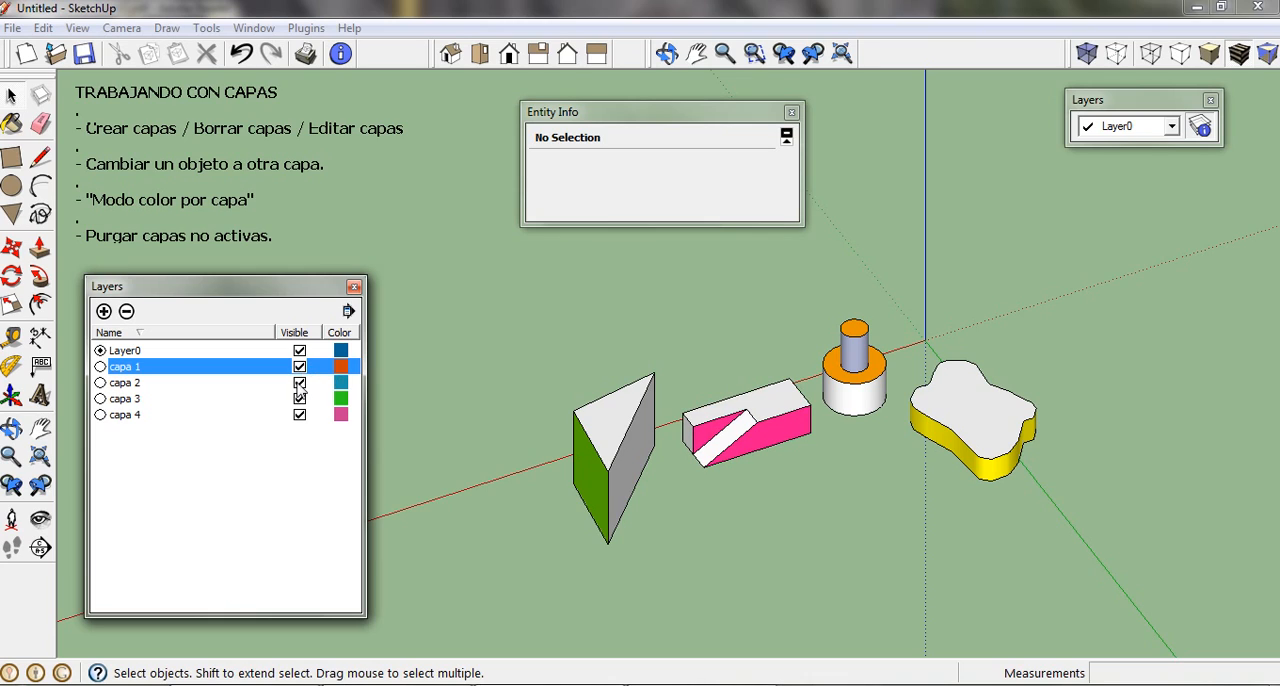
Step: Hide and show layers capa 2 and capa 3 in turn, and hide capa 4, to check which solid each one contains
{"action": "left_click", "coordinate": [300, 384]}
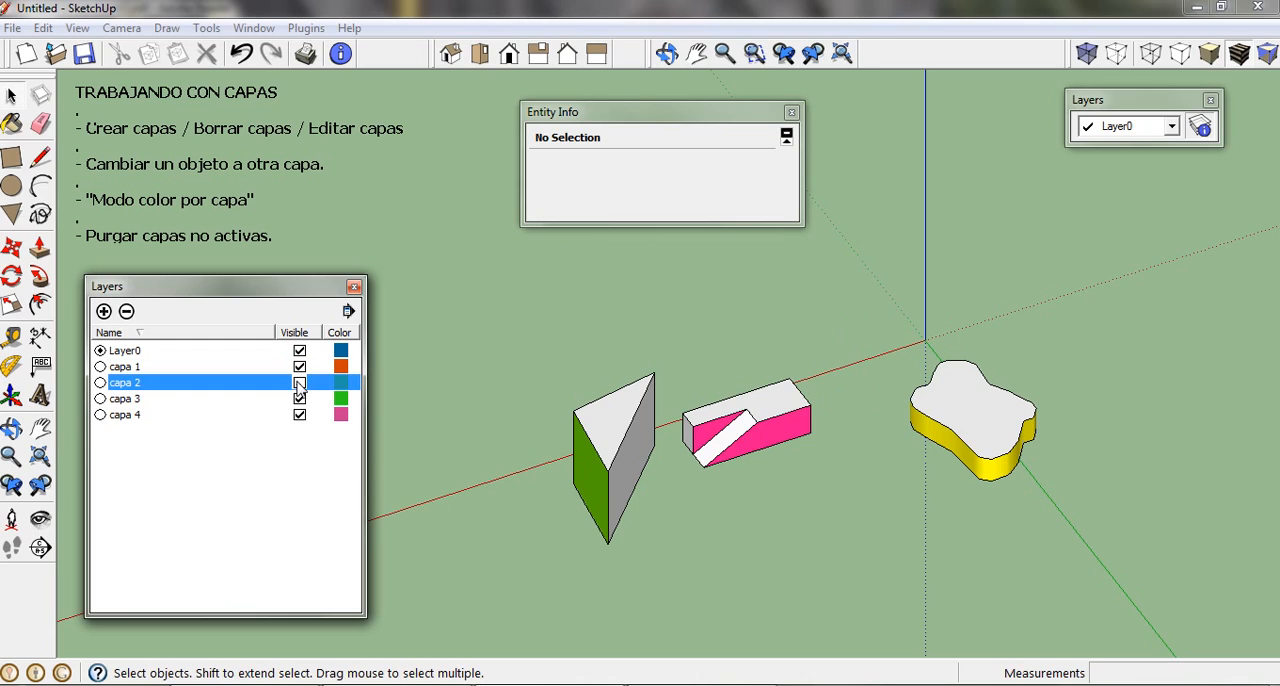
{"action": "left_click", "coordinate": [300, 384]}
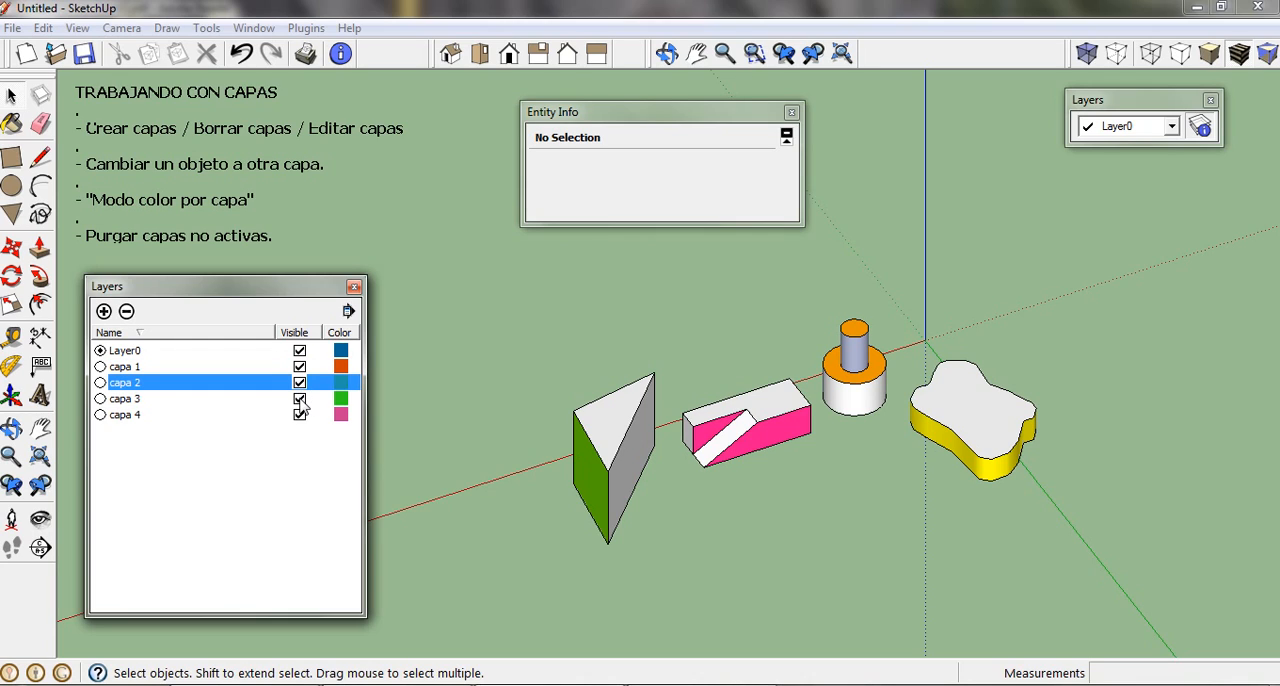
{"action": "left_click", "coordinate": [300, 399]}
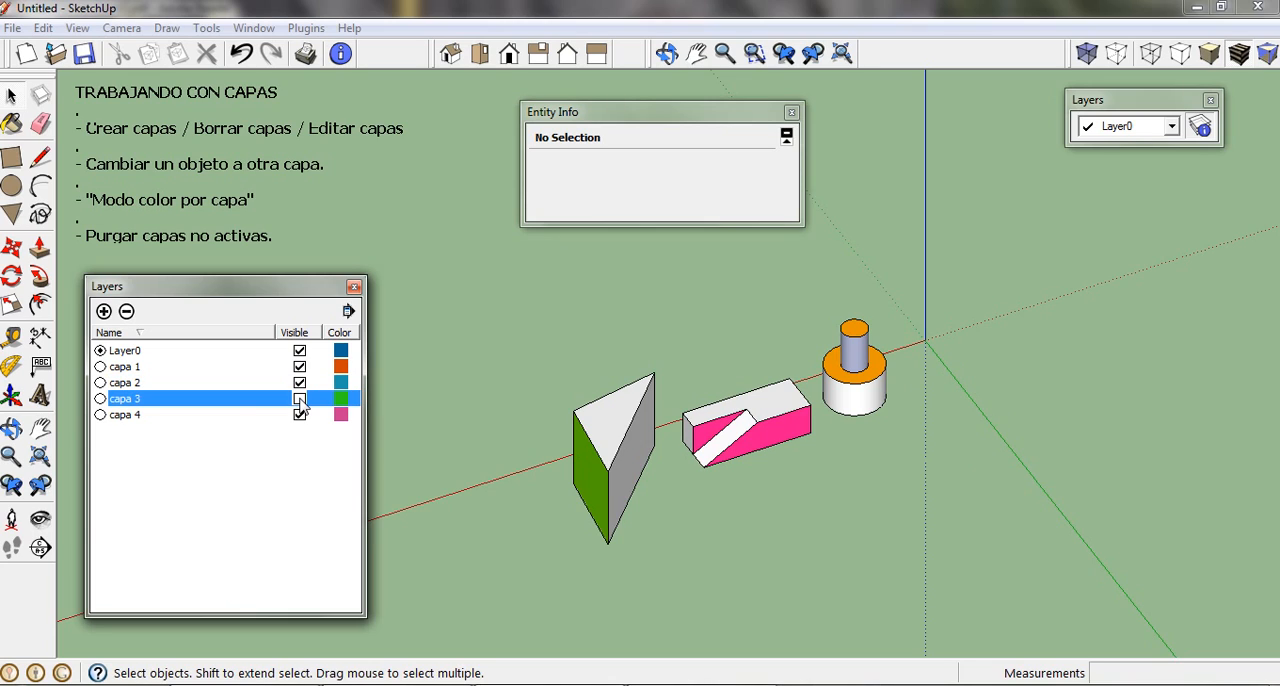
{"action": "left_click", "coordinate": [300, 399]}
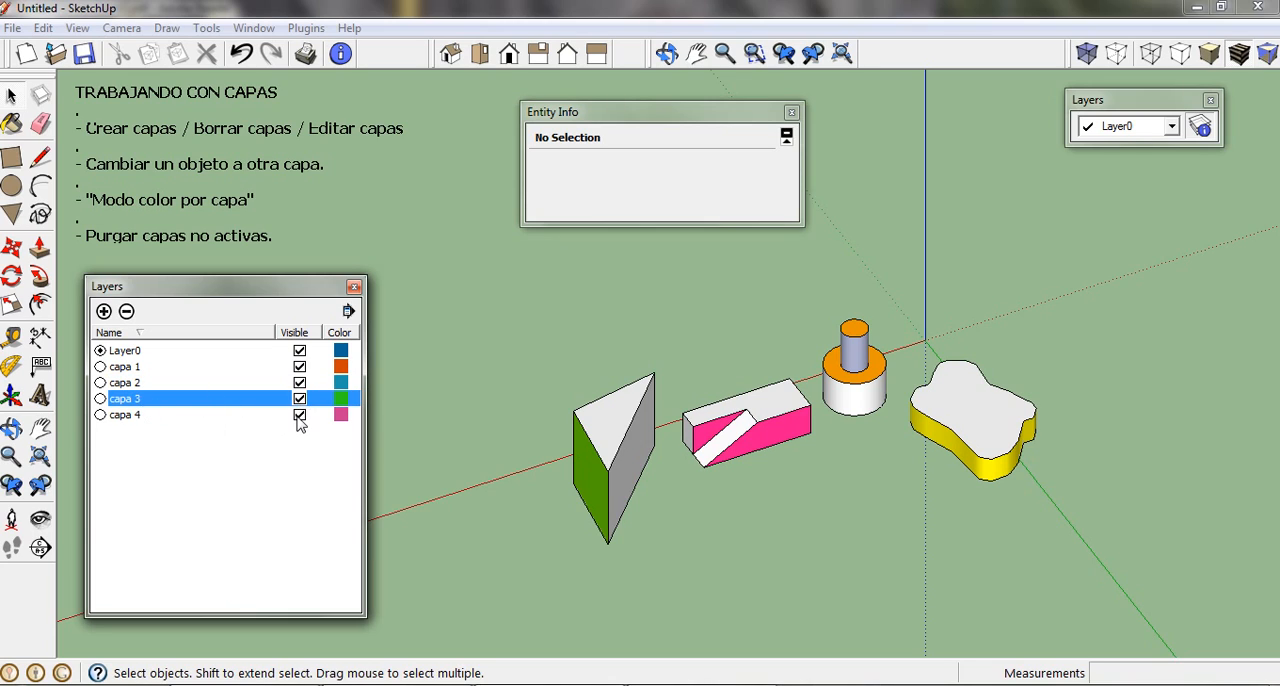
{"action": "left_click", "coordinate": [299, 415]}
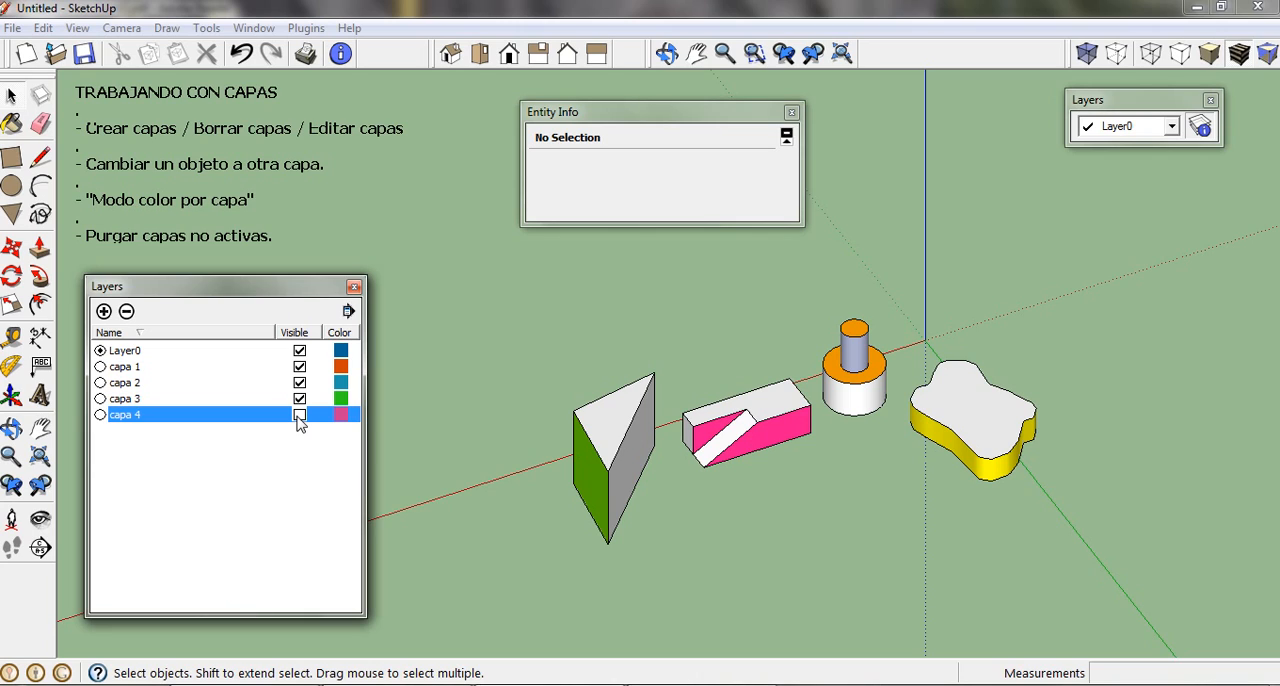
Step: Try to hide Layer0 while it is the current layer, and dismiss the warning
{"action": "left_click", "coordinate": [299, 350]}
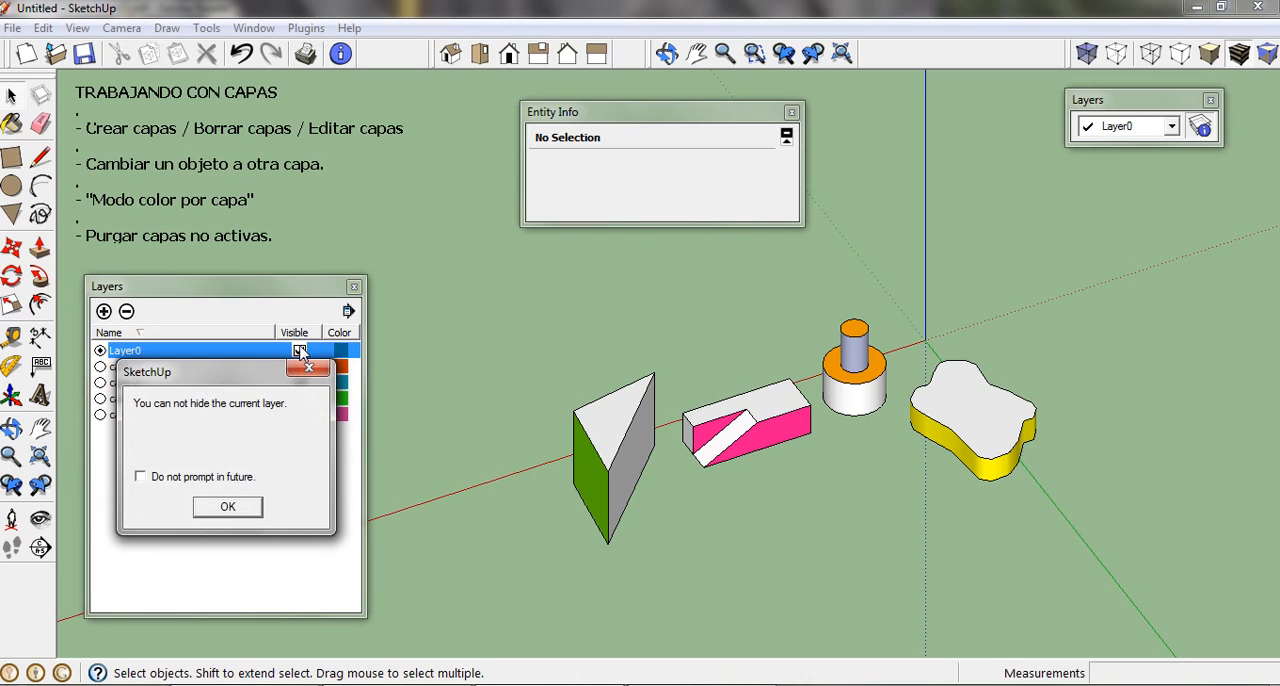
{"action": "left_click_drag", "start_coordinate": [259, 377], "coordinate": [260, 414]}
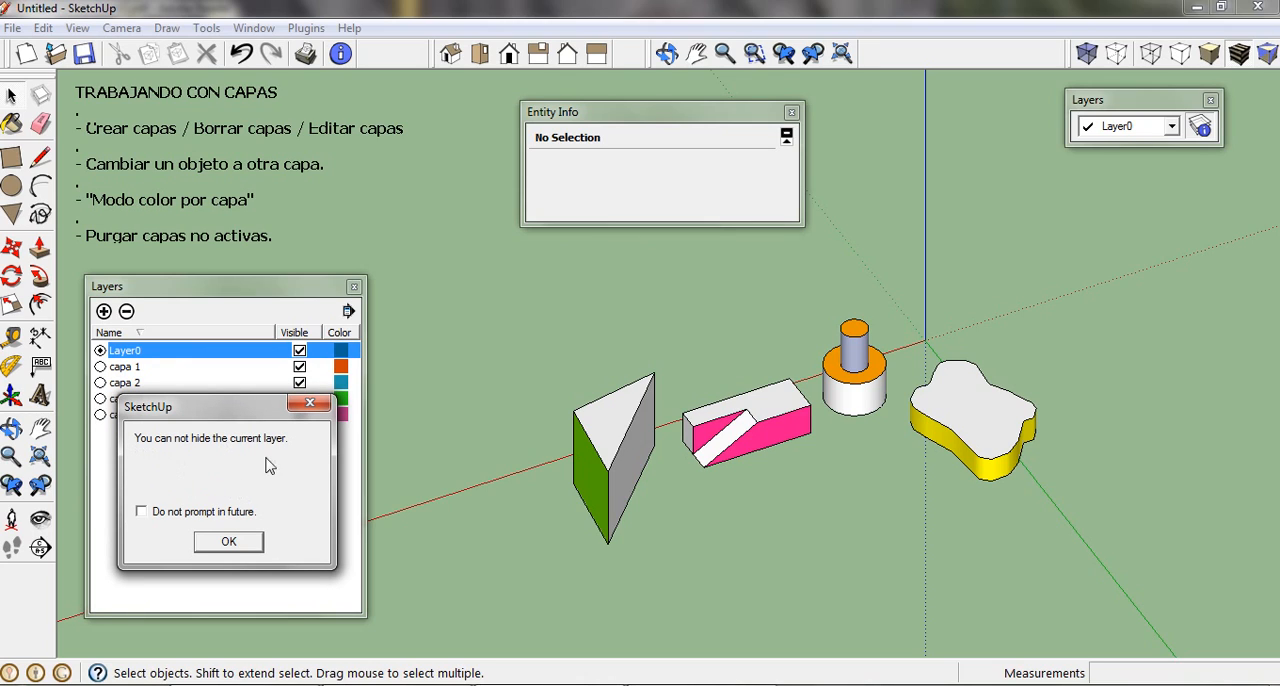
{"action": "left_click", "coordinate": [228, 541]}
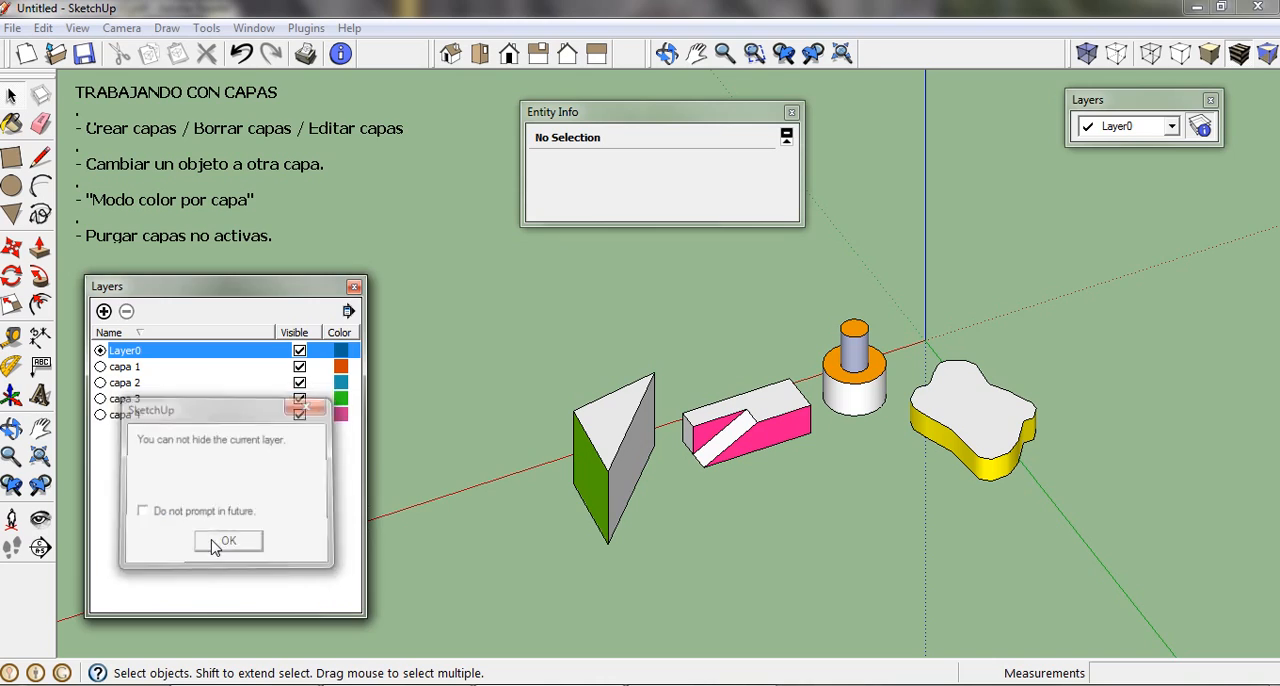
Step: Make capa 1 the current layer, and hide Layer0 and show it again
{"action": "left_click", "coordinate": [100, 367]}
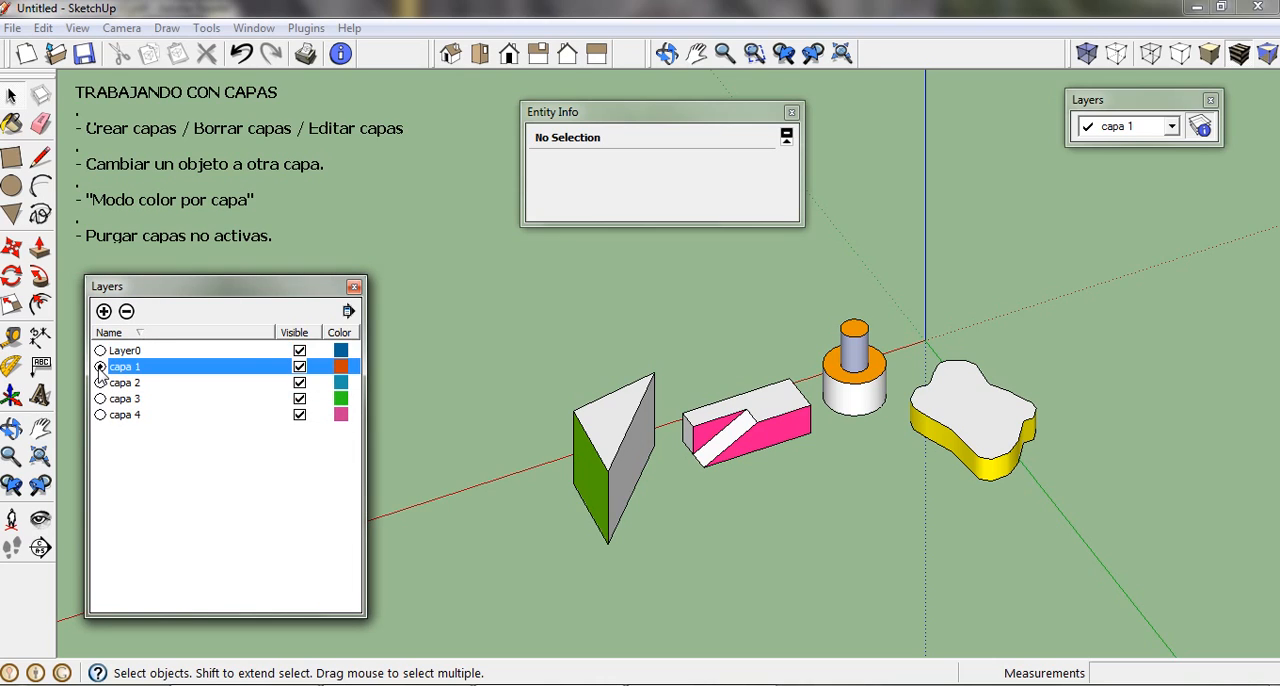
{"action": "left_click", "coordinate": [299, 351]}
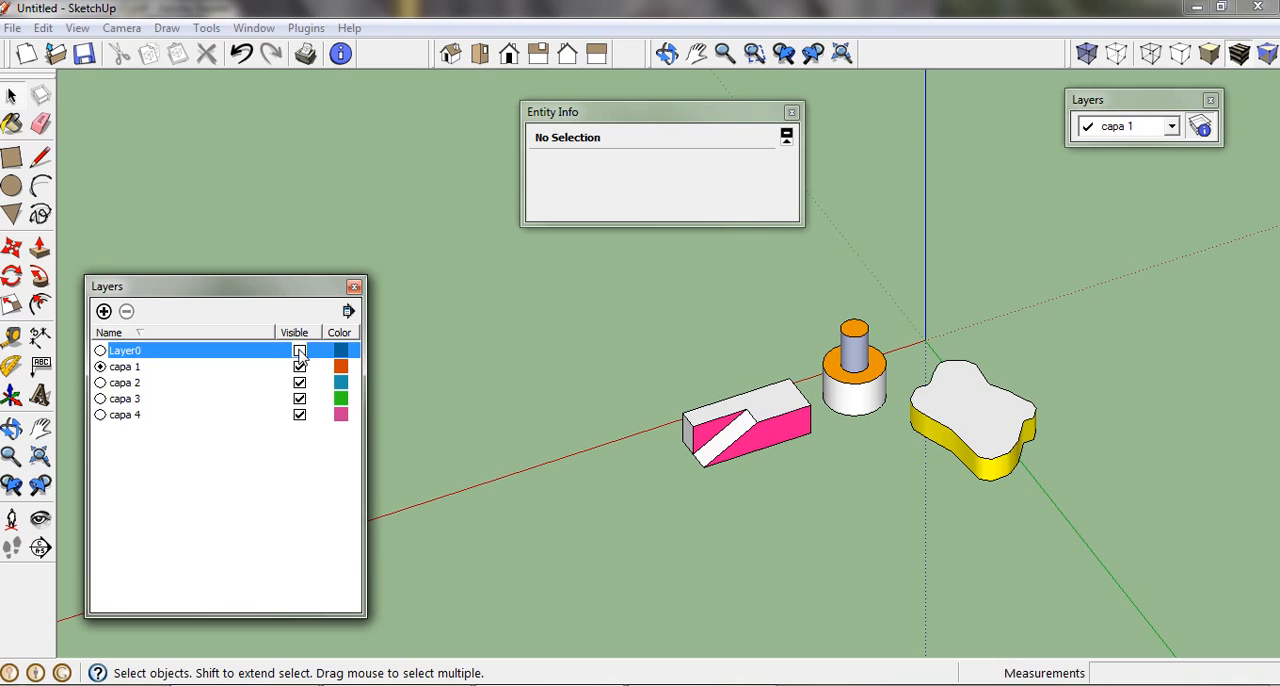
{"action": "left_click", "coordinate": [299, 351]}
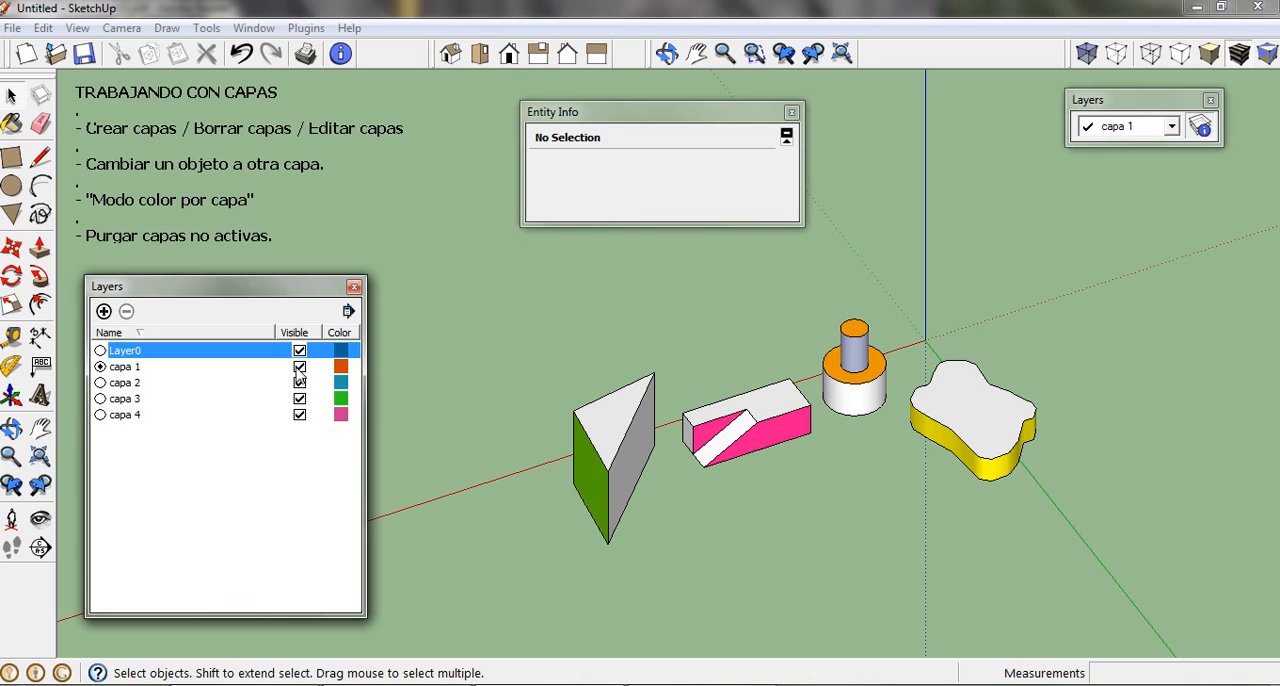
Step: Try to hide capa 1 while it is the current layer, dismiss the warning, and make Layer0 current again
{"action": "left_click", "coordinate": [299, 367]}
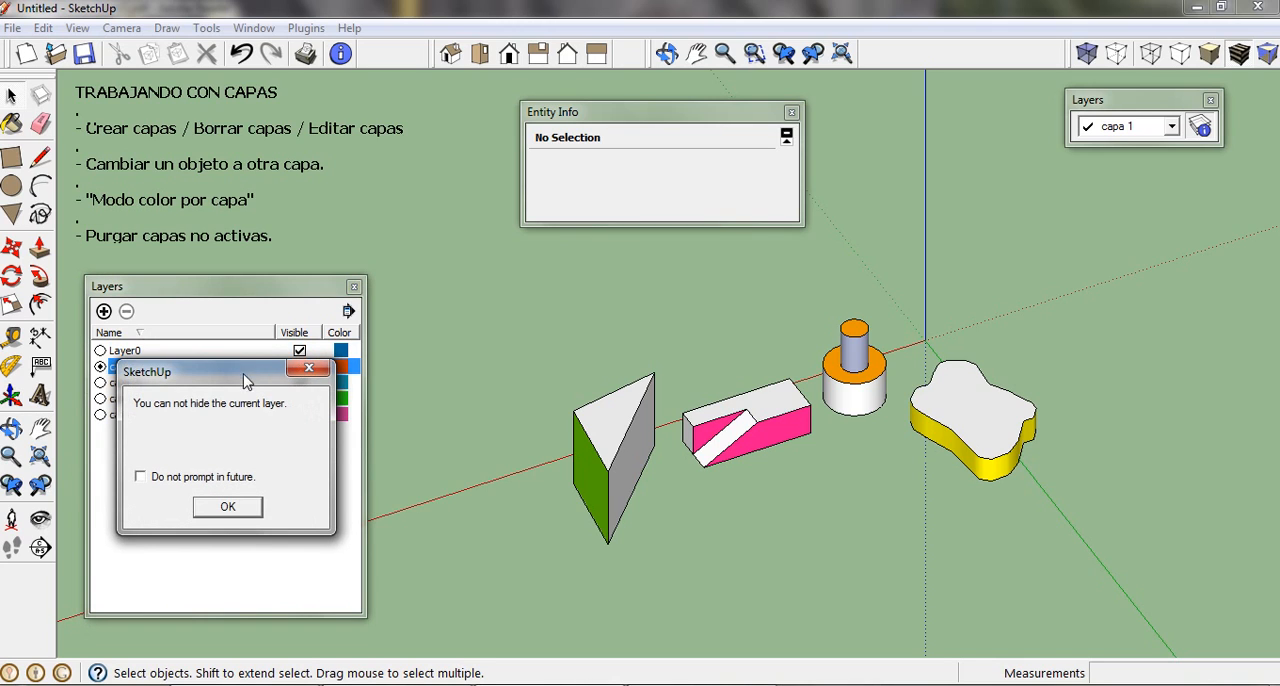
{"action": "left_click_drag", "start_coordinate": [249, 371], "coordinate": [250, 450]}
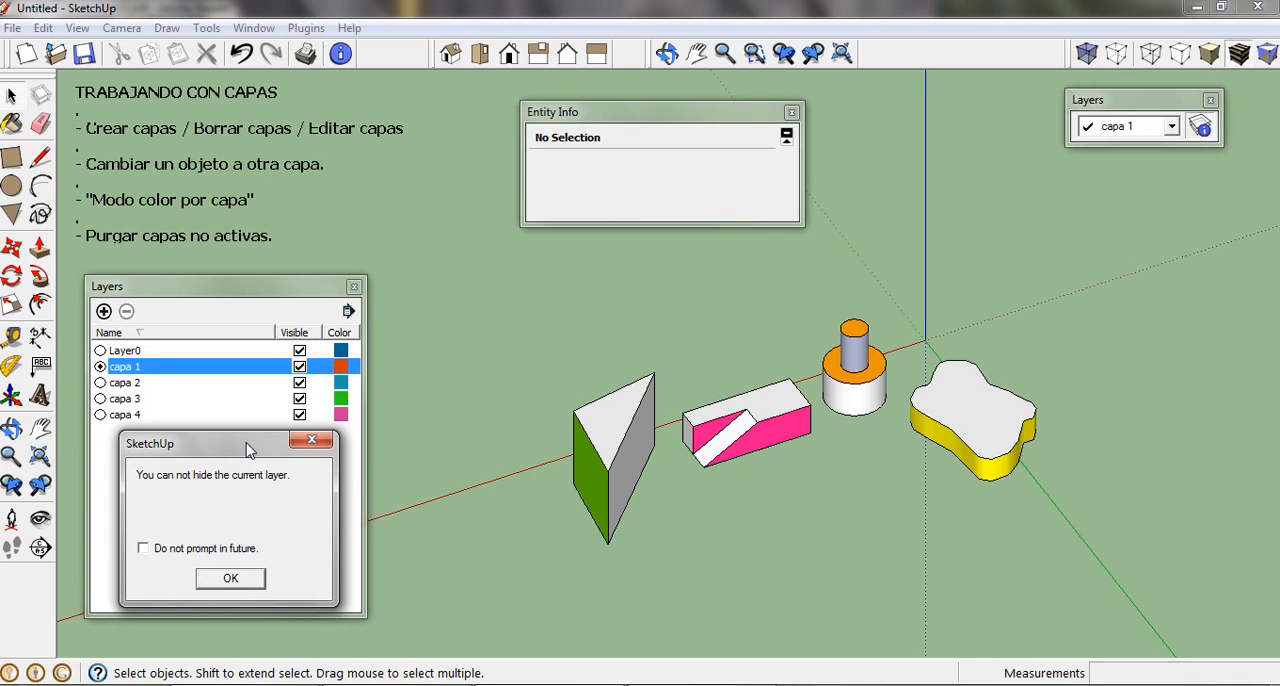
{"action": "left_click", "coordinate": [229, 577]}
{"action": "left_click", "coordinate": [100, 351]}
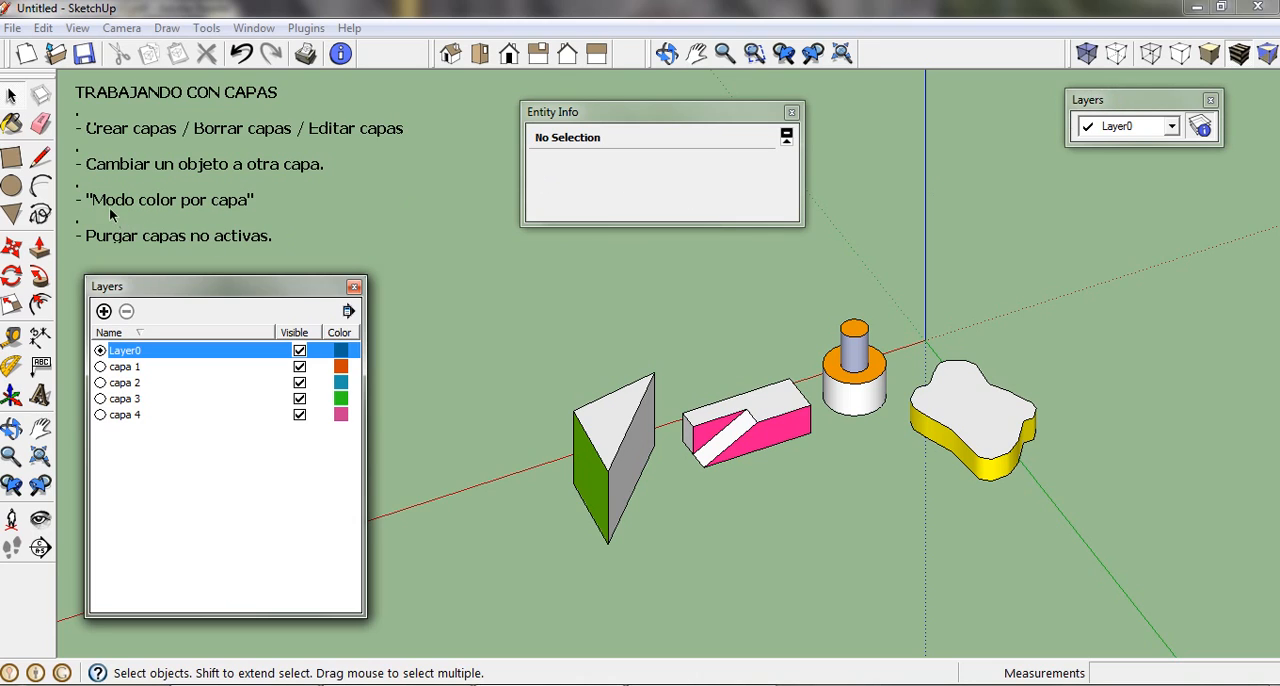
Step: Select all layers and hide every one except the current layer together, then make them all visible and clear the selection
{"action": "left_click", "coordinate": [348, 312]}
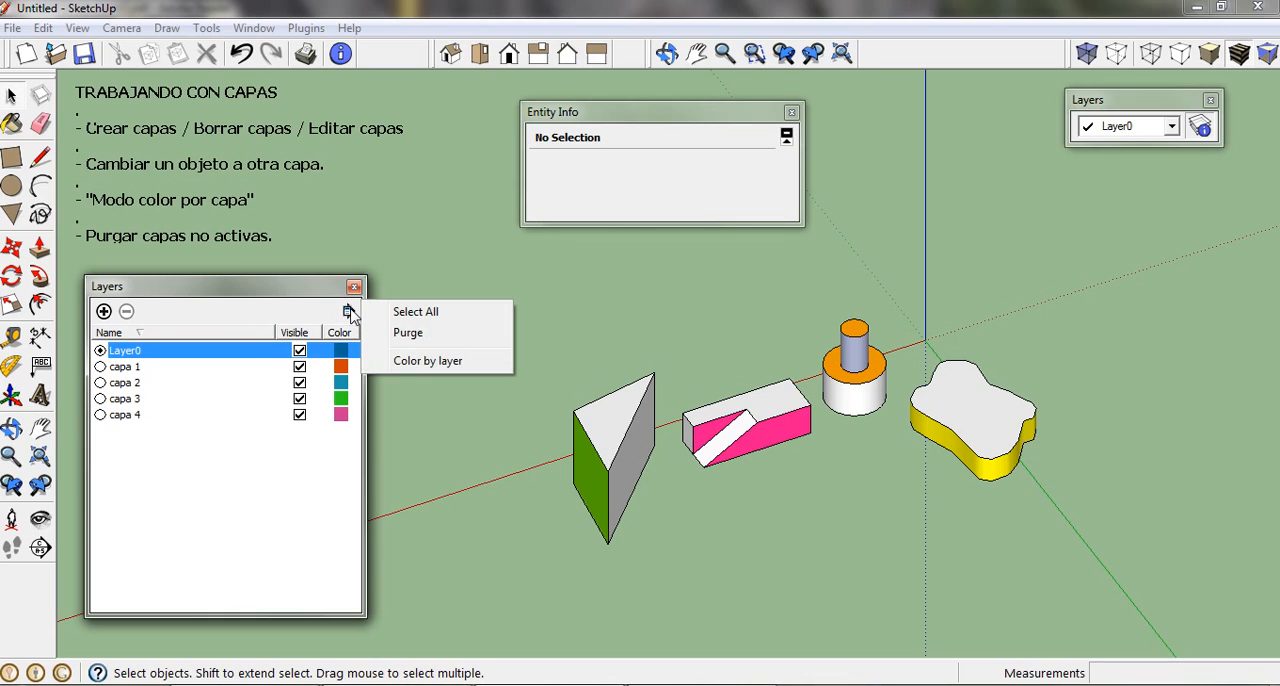
{"action": "left_click", "coordinate": [469, 314]}
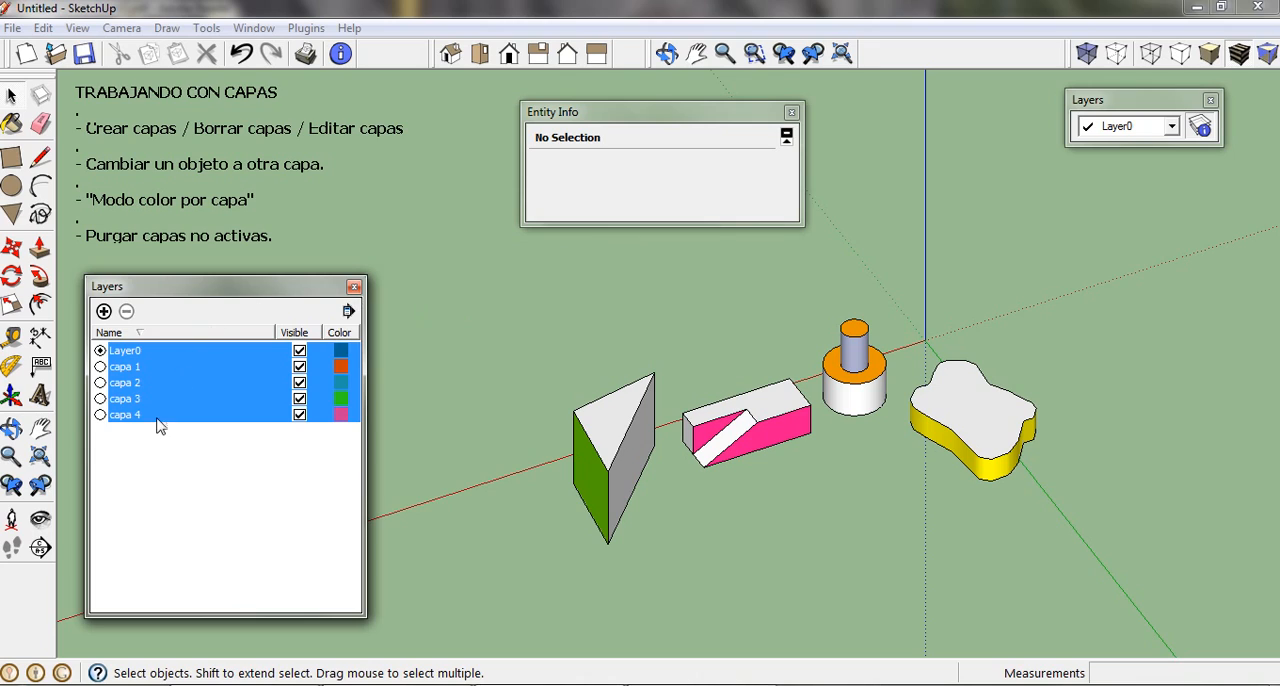
{"action": "left_click", "coordinate": [301, 405]}
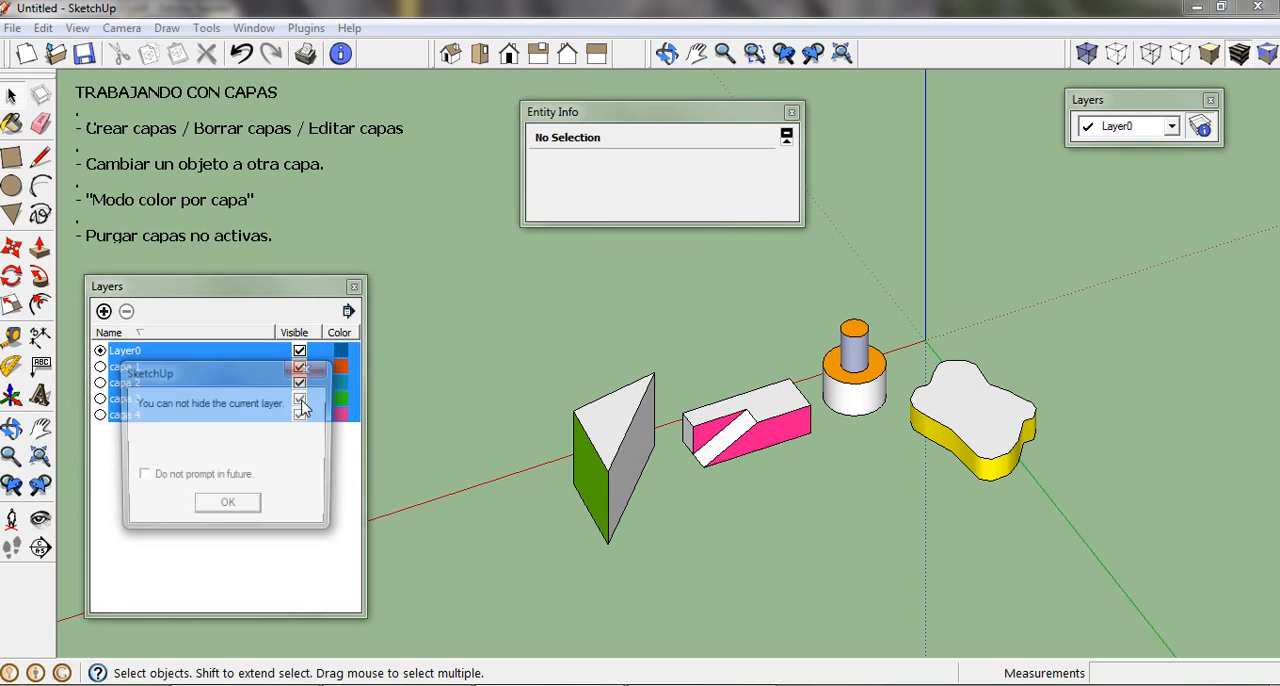
{"action": "left_click", "coordinate": [253, 511]}
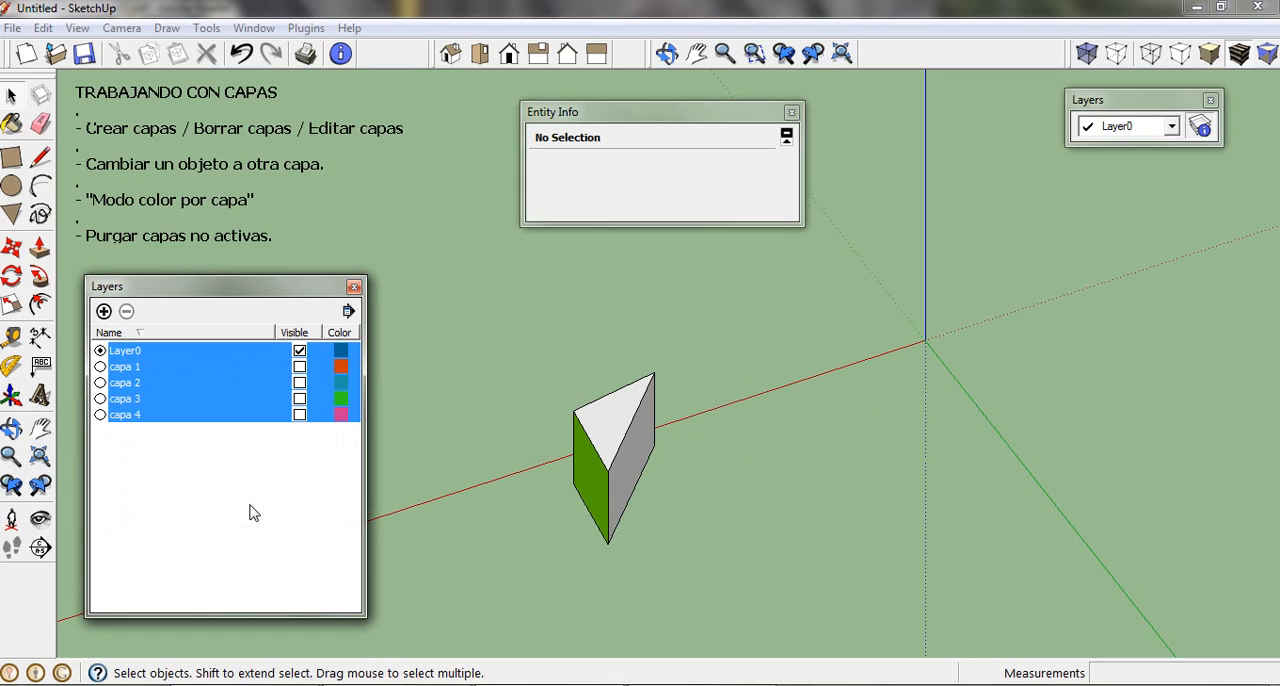
{"action": "left_click", "coordinate": [299, 415]}
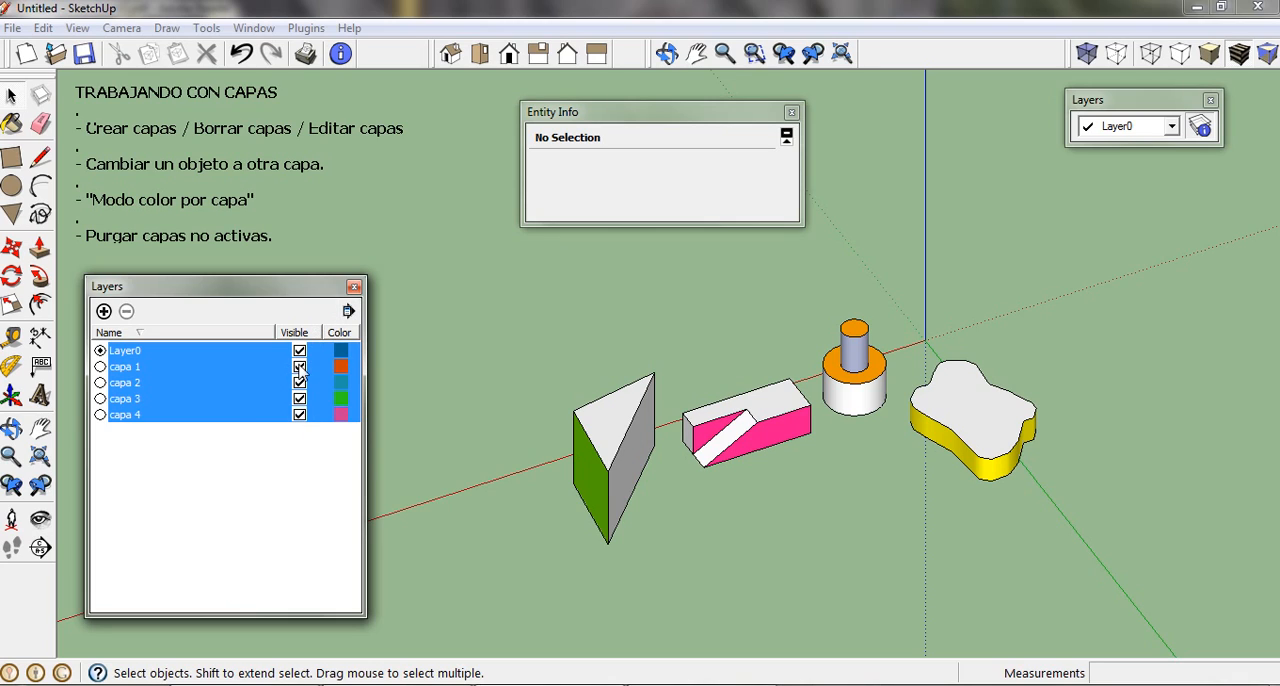
{"action": "left_click", "coordinate": [237, 465]}
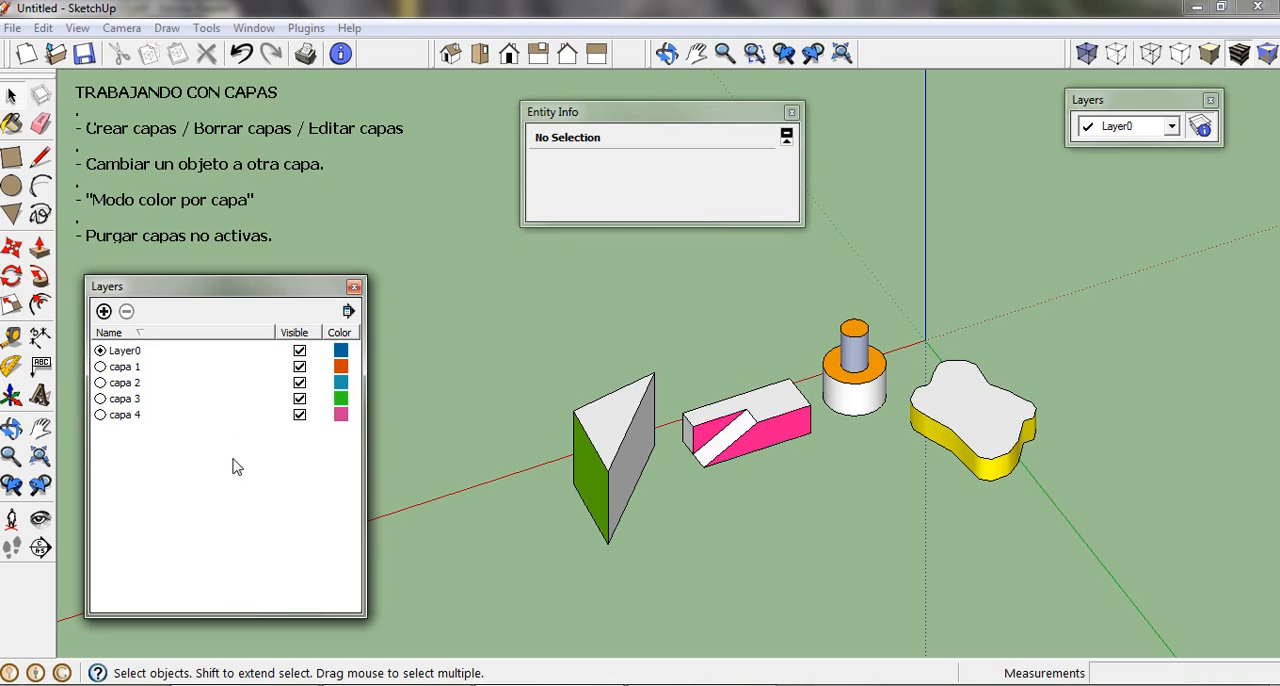
Step: Turn on Color by layer to view the solids in their layers' colors, and switch it off again
{"action": "left_click", "coordinate": [349, 312]}
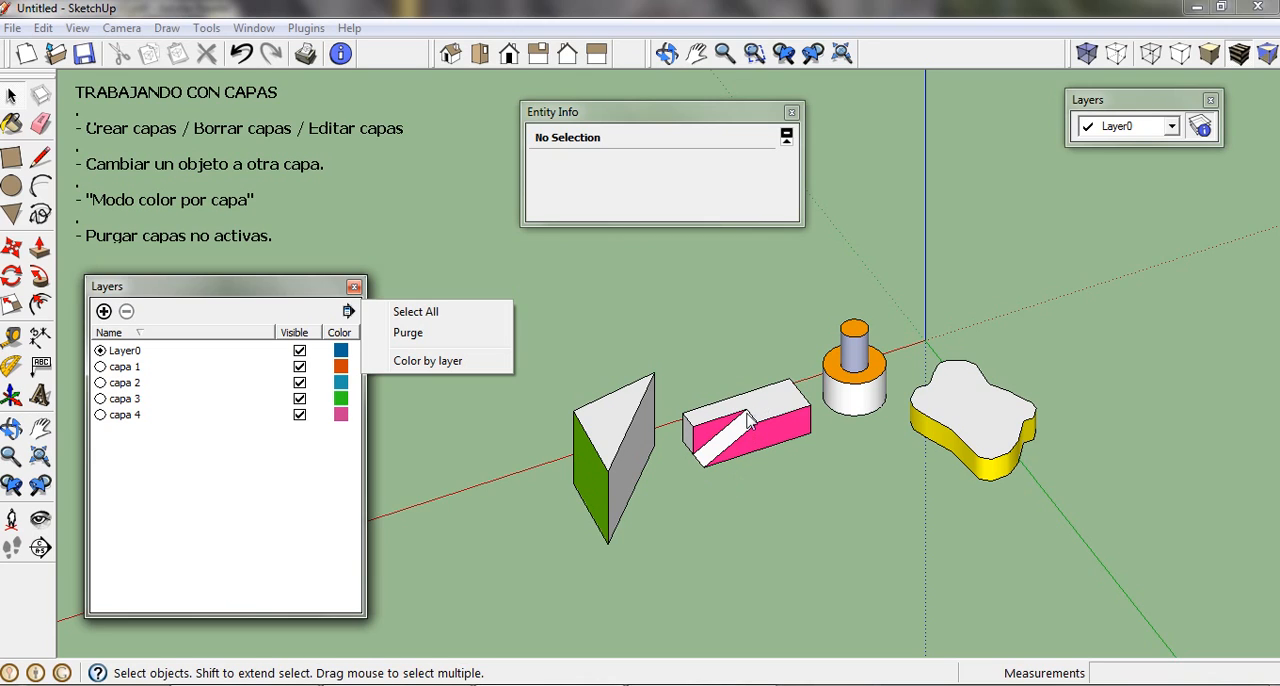
{"action": "left_click", "coordinate": [482, 369]}
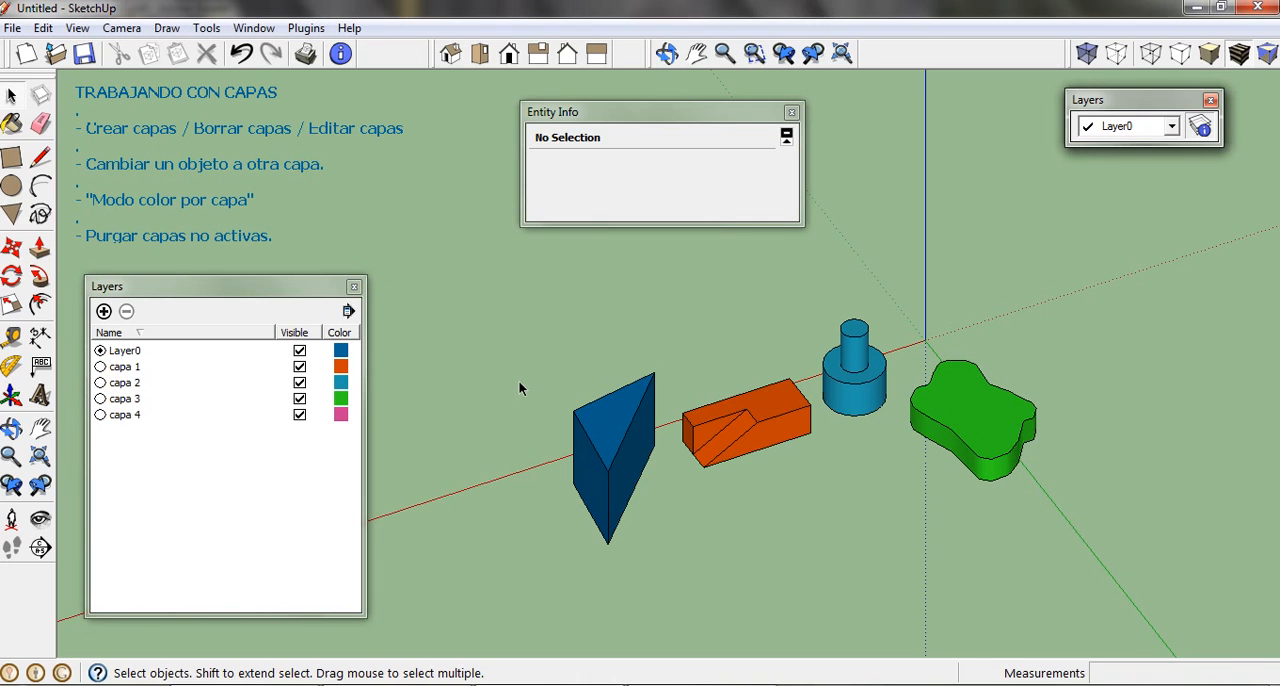
{"action": "scroll", "coordinate": [518, 380], "scroll_direction": "up", "scroll_amount": 3}
{"action": "middle_click_drag", "start_coordinate": [600, 410], "coordinate": [531, 386], "text": "shift"}
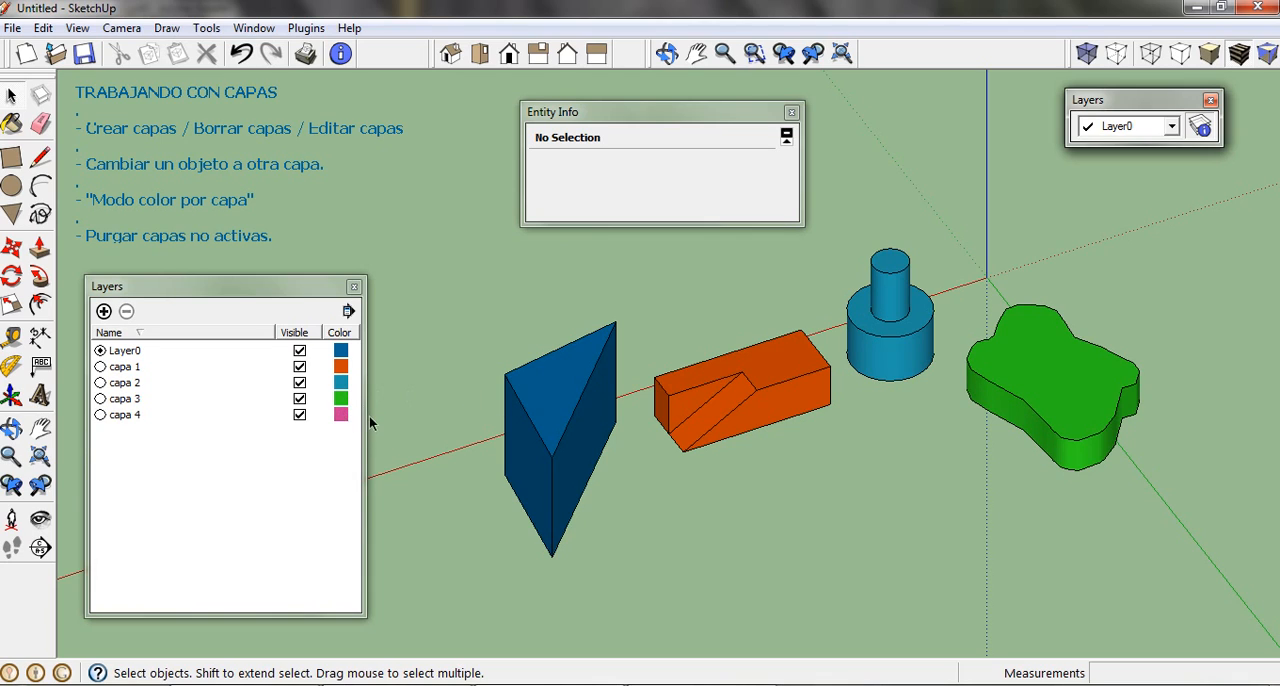
{"action": "left_click", "coordinate": [347, 312]}
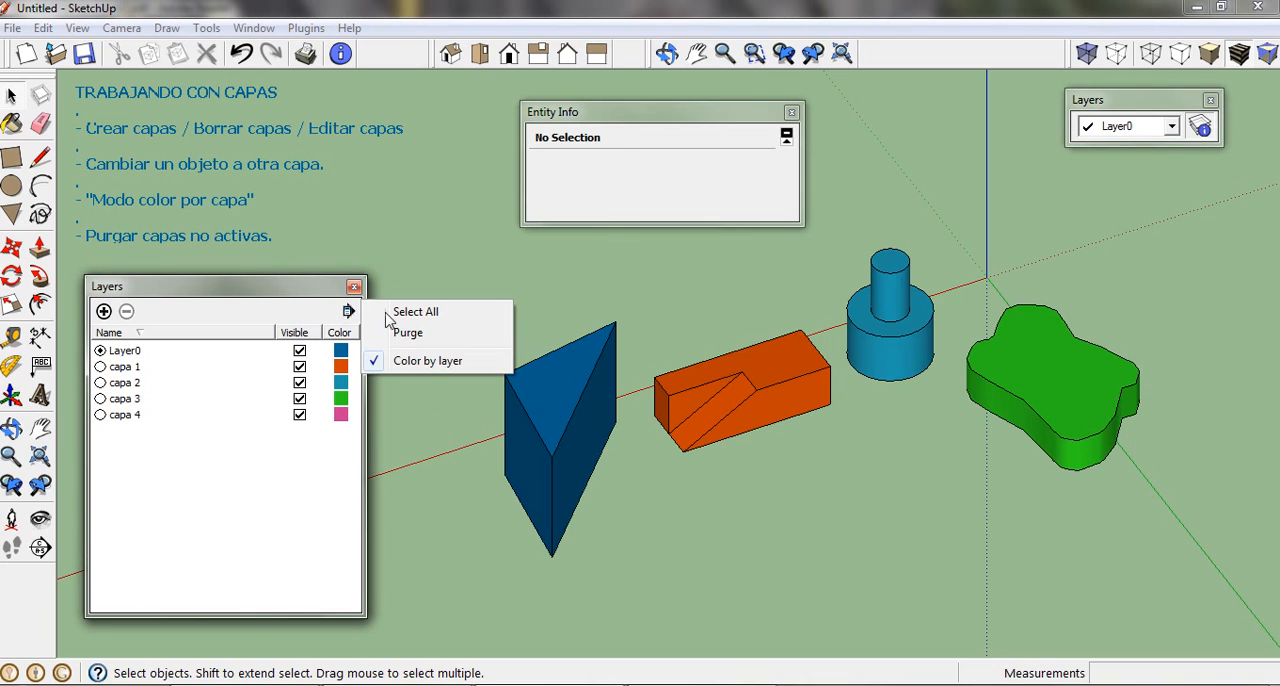
{"action": "left_click", "coordinate": [483, 368]}
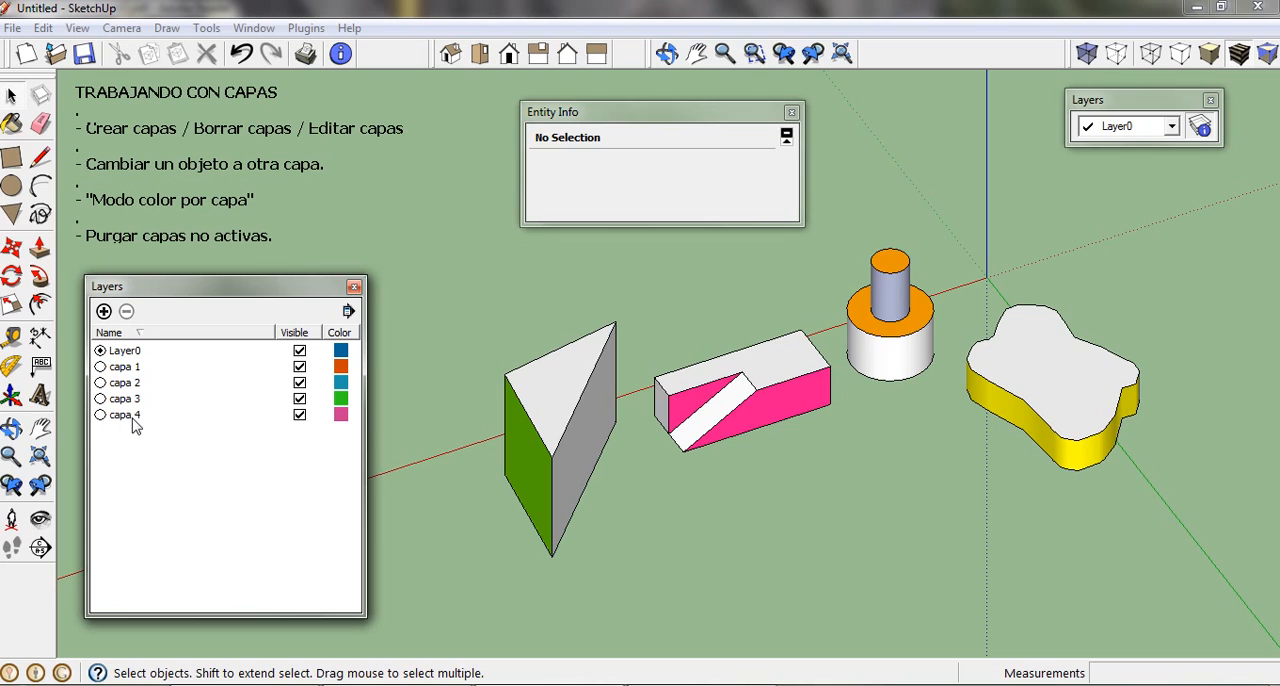
Step: Purge the unused layers from the model, and shift the Layers window slightly
{"action": "left_click", "coordinate": [348, 311]}
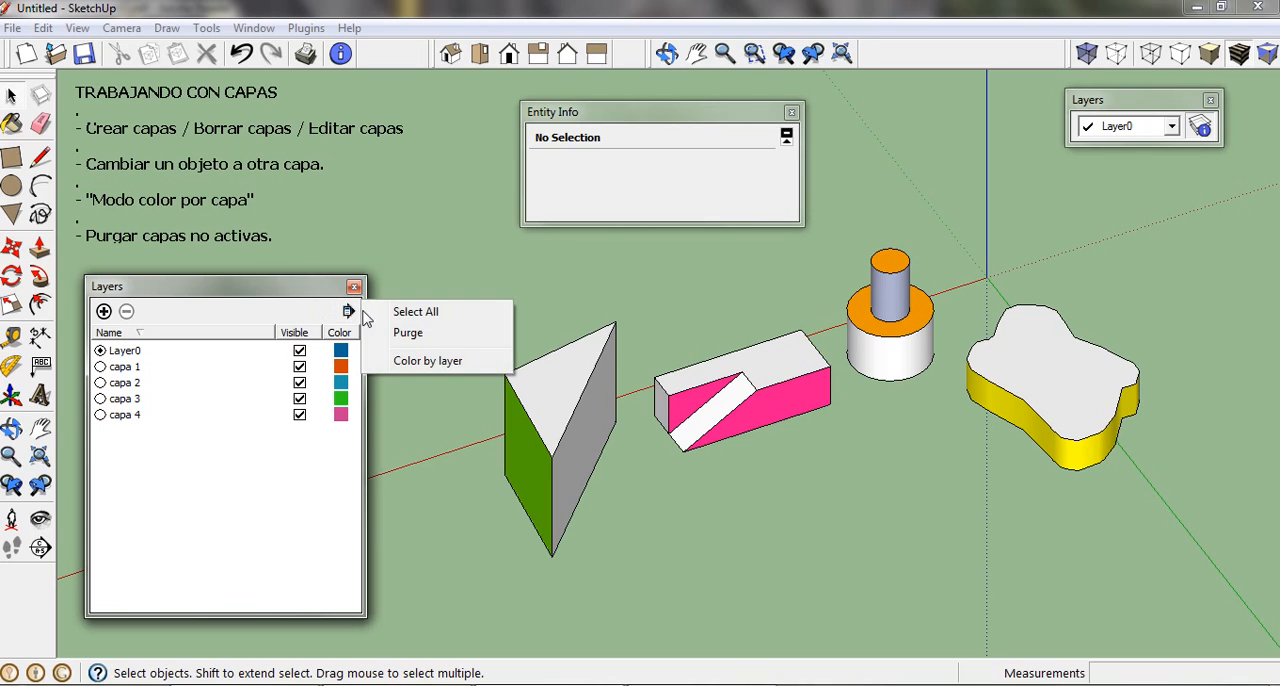
{"action": "left_click", "coordinate": [473, 338]}
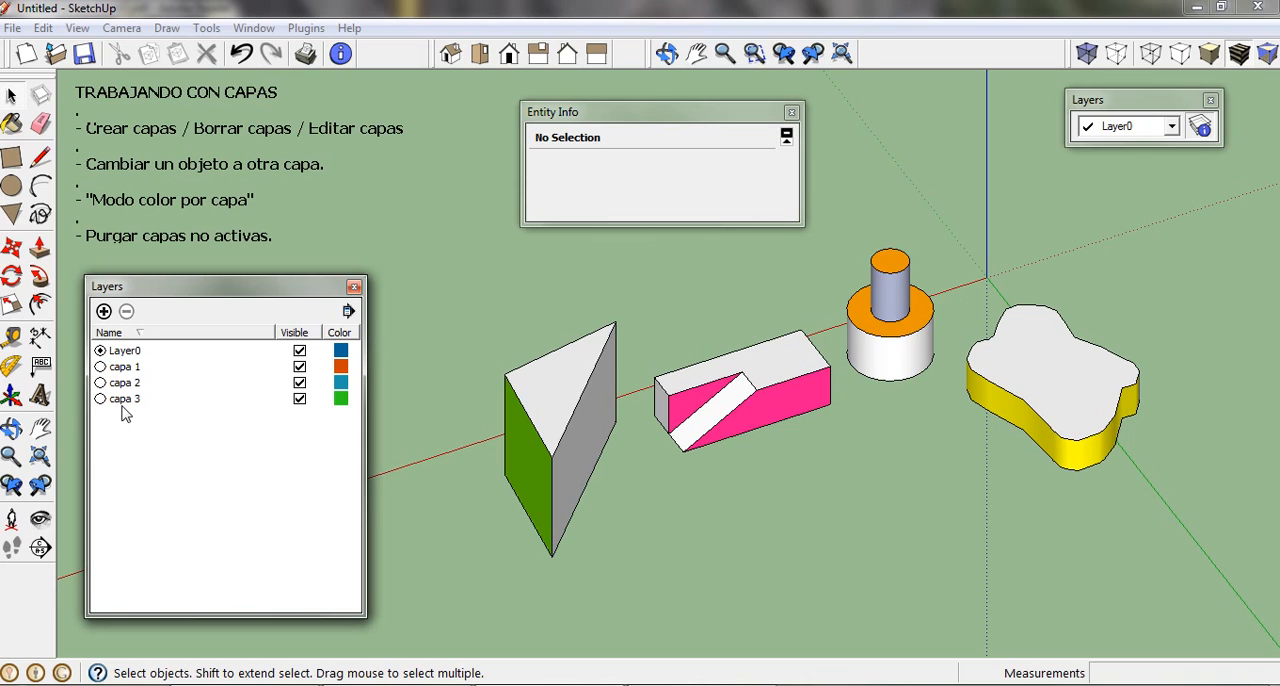
{"action": "left_click_drag", "start_coordinate": [305, 290], "coordinate": [304, 293]}
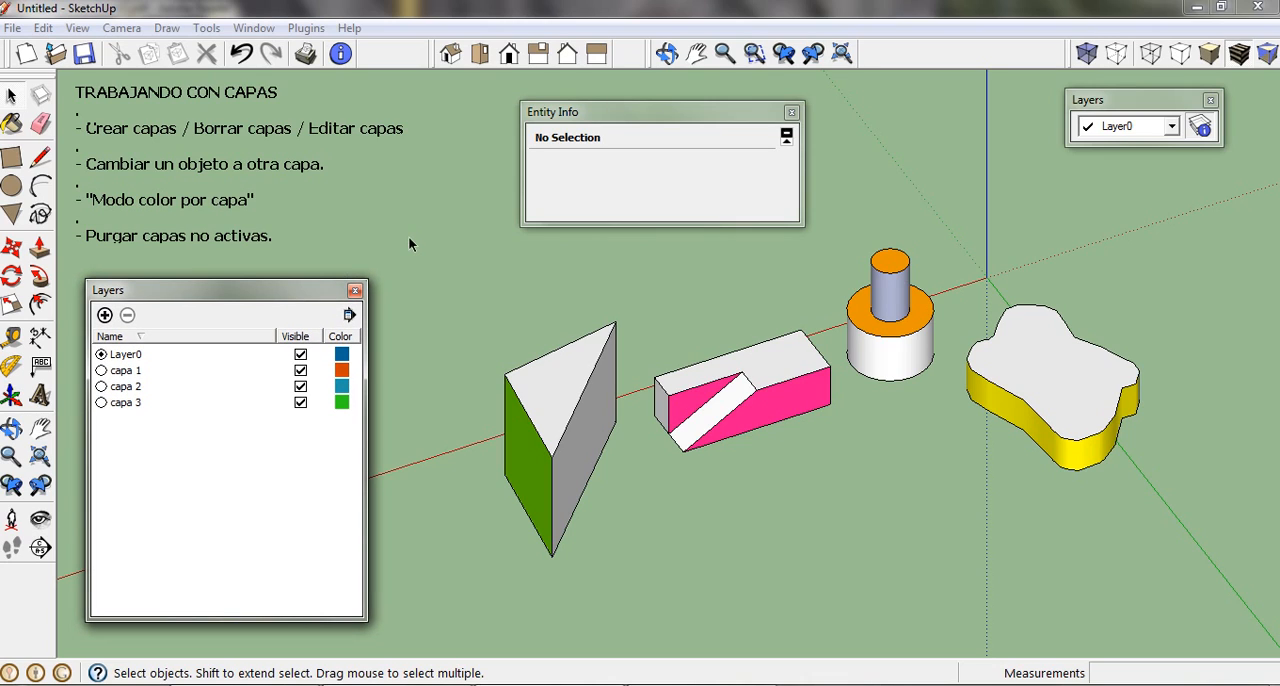